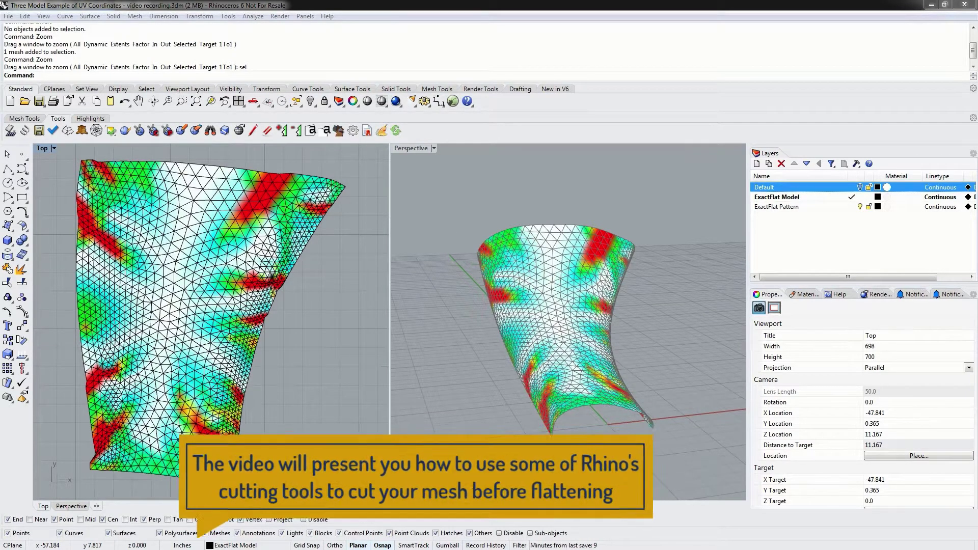
# - Move the flattened 2D pattern slightly up and to the right in the Top view and deselect it
pyautogui.moveTo(560, 305); pyautogui.dragTo(592, 382, button='right')
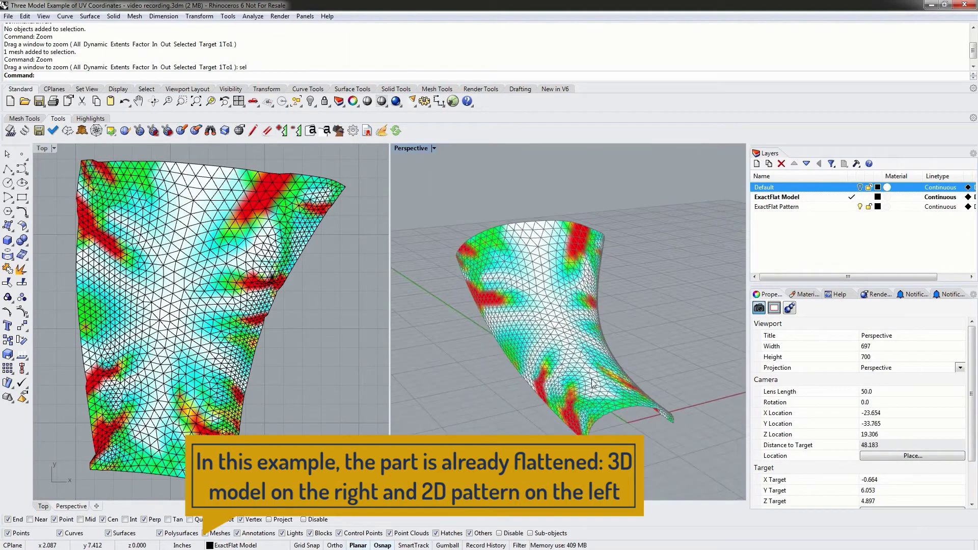
pyautogui.moveTo(206, 288)
pyautogui.mouseDown()
pyautogui.moveTo(231, 282)
pyautogui.moveTo(219, 282)
pyautogui.mouseUp()
pyautogui.click(328, 306)
pyautogui.moveTo(522, 332); pyautogui.dragTo(560, 348, button='right')
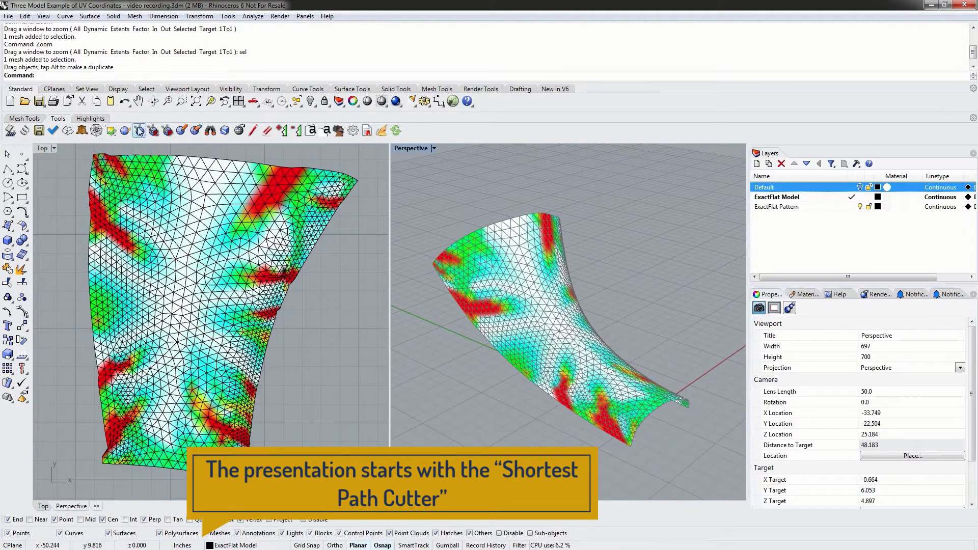
# - Cut the 3D model across its narrow lower part with the shortest path cutter and move the lower pattern piece down
pyautogui.click(140, 131)
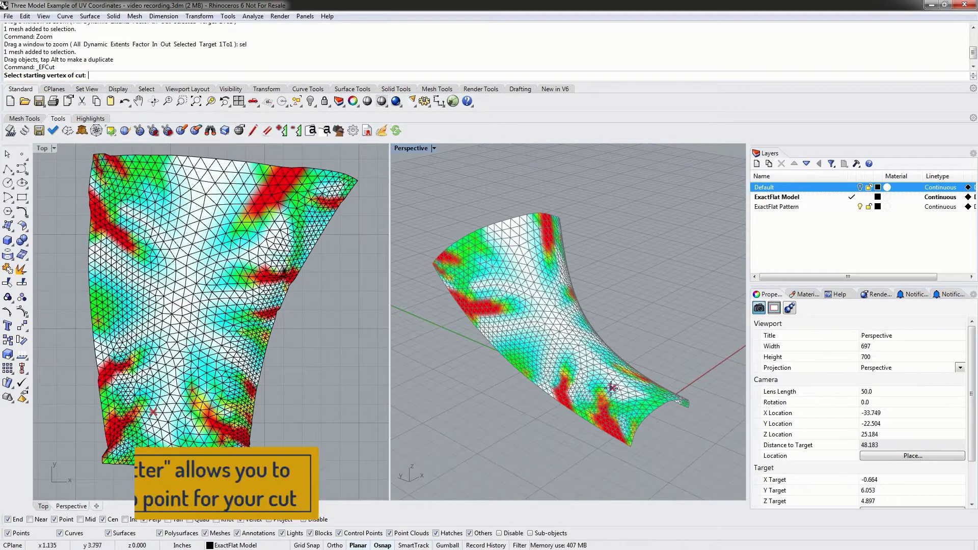
pyautogui.moveTo(611, 388); pyautogui.dragTo(585, 402, button='right')
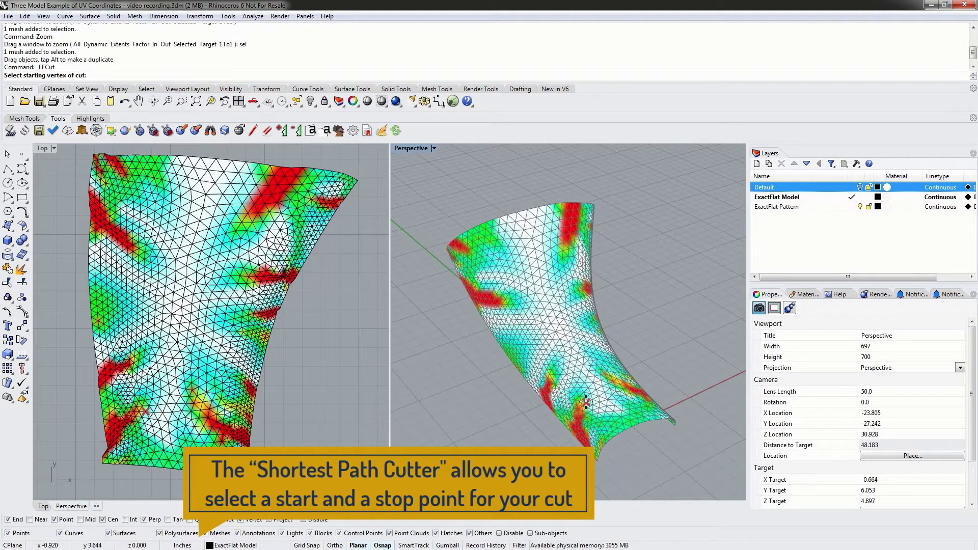
pyautogui.moveTo(517, 400); pyautogui.dragTo(566, 382, button='right')
pyautogui.scroll(4, 566, 383)
pyautogui.click(549, 395)
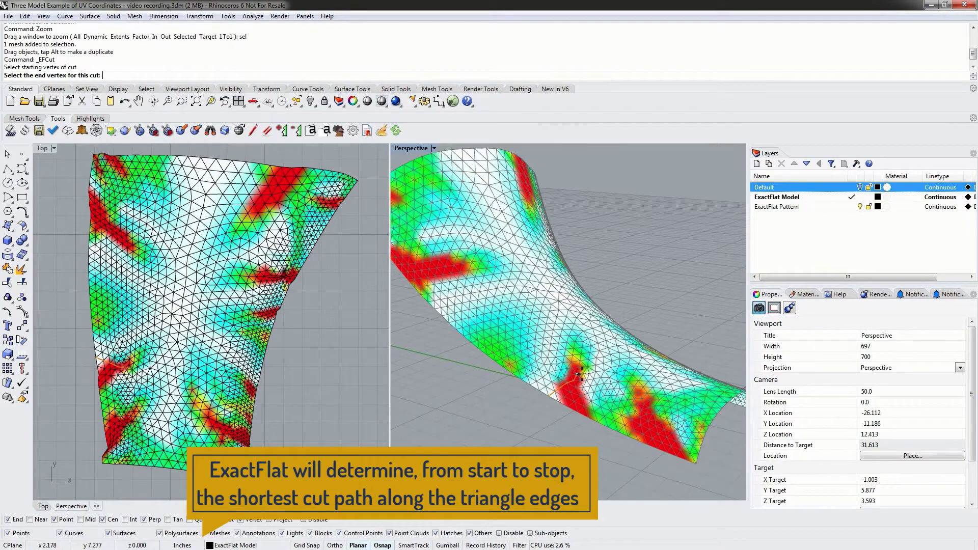
pyautogui.moveTo(616, 356); pyautogui.dragTo(546, 395, button='right')
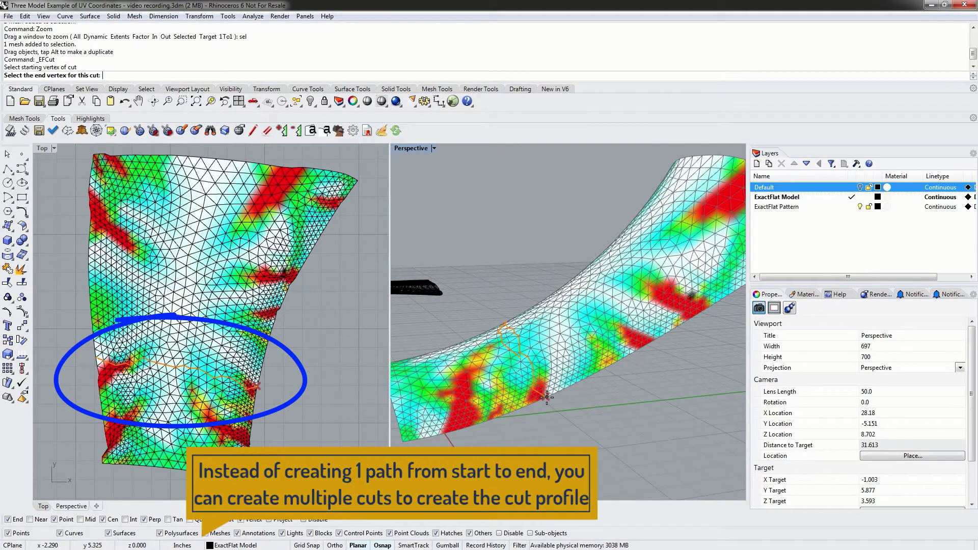
pyautogui.moveTo(539, 368); pyautogui.dragTo(527, 365, button='right')
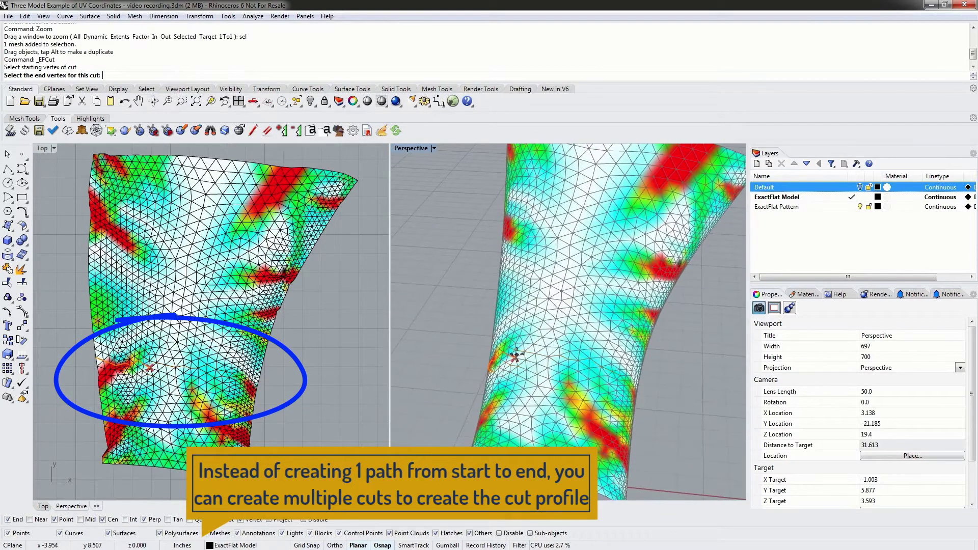
pyautogui.moveTo(623, 375); pyautogui.dragTo(519, 330, button='right')
pyautogui.click(558, 387)
pyautogui.press('Return')
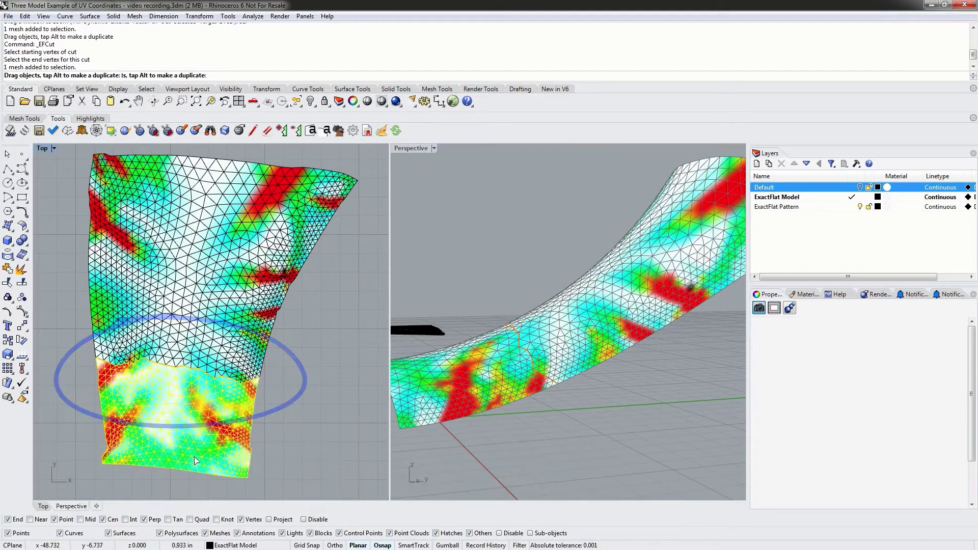
pyautogui.moveTo(200, 439); pyautogui.dragTo(197, 466)
pyautogui.click(310, 350)
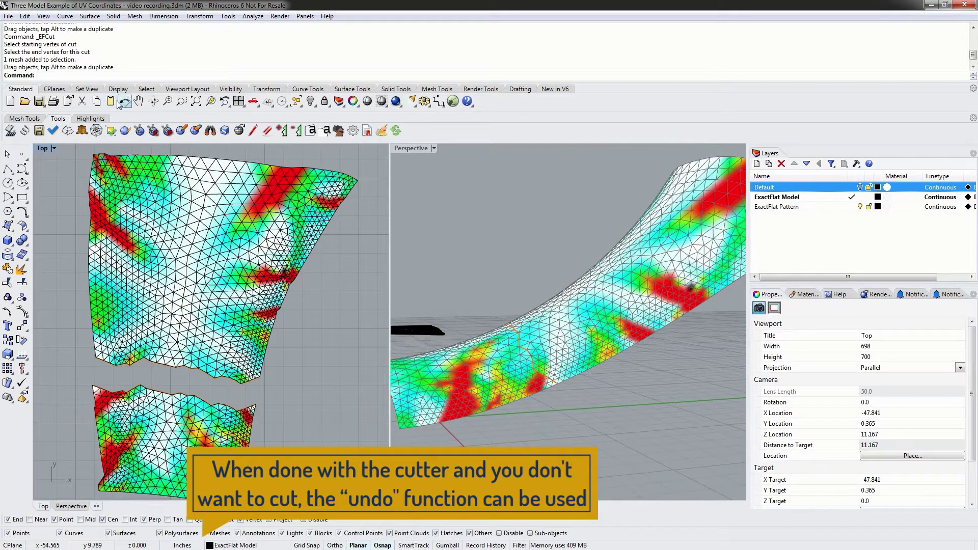
# - Delete the shortest-path cut across the lower part of the 2D pattern with the Delete Cut tool
pyautogui.click(195, 131)
pyautogui.click(158, 367)
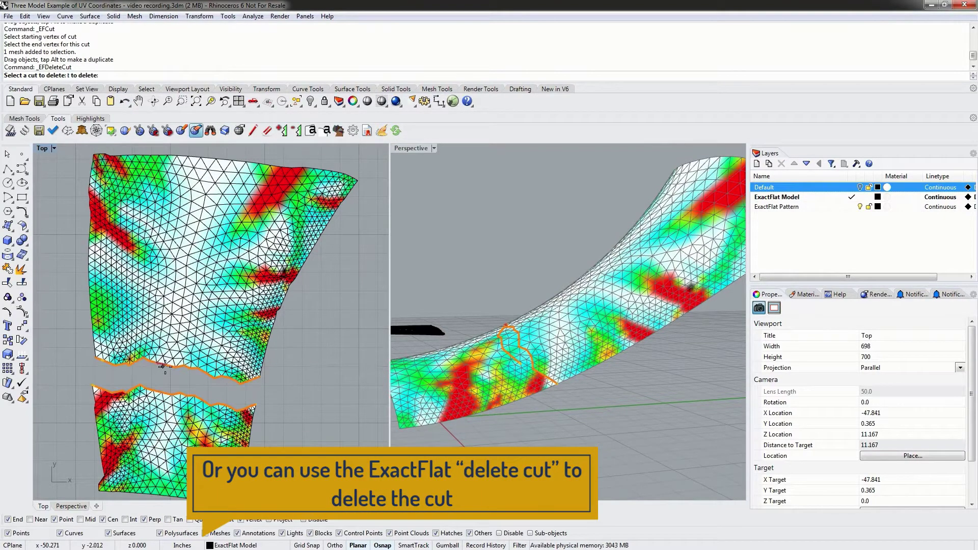
pyautogui.press('Escape')
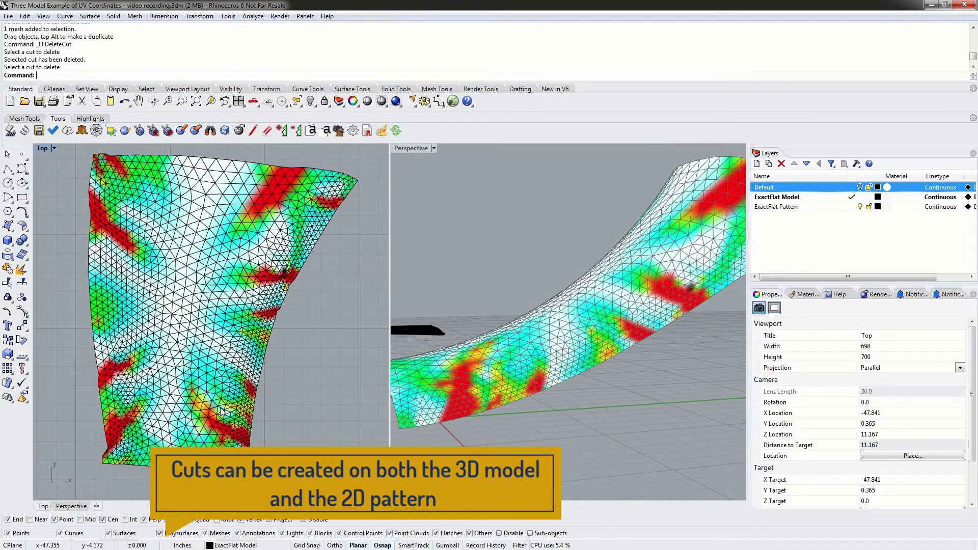
# - Make a shortest-path cut directly on the 2D pattern, from its lower left edge across to its right edge
pyautogui.moveTo(448, 327); pyautogui.dragTo(584, 312, button='right')
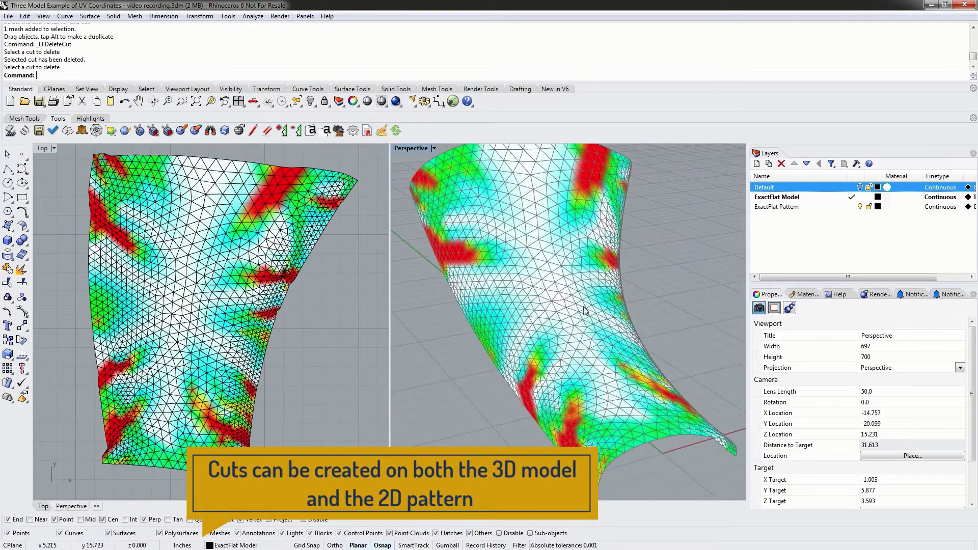
pyautogui.click(139, 131)
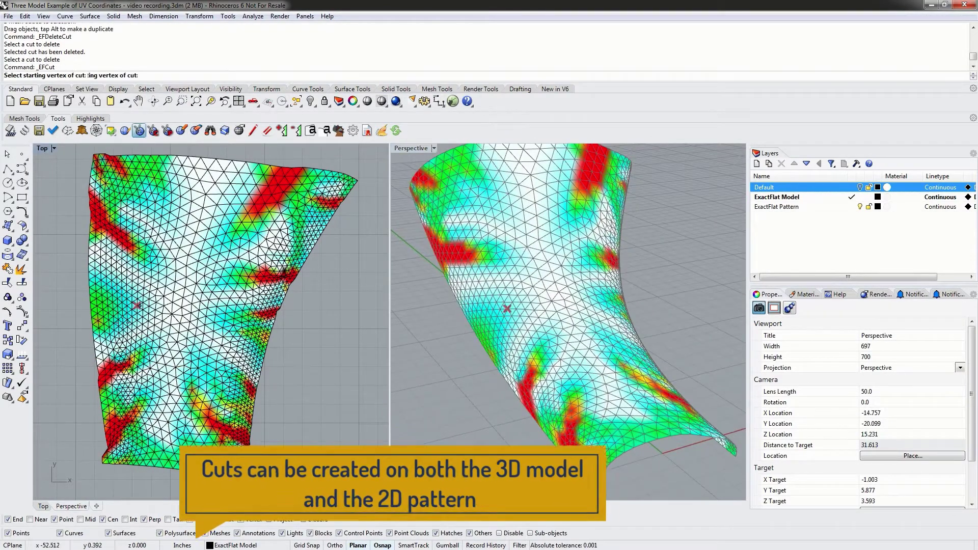
pyautogui.click(98, 365)
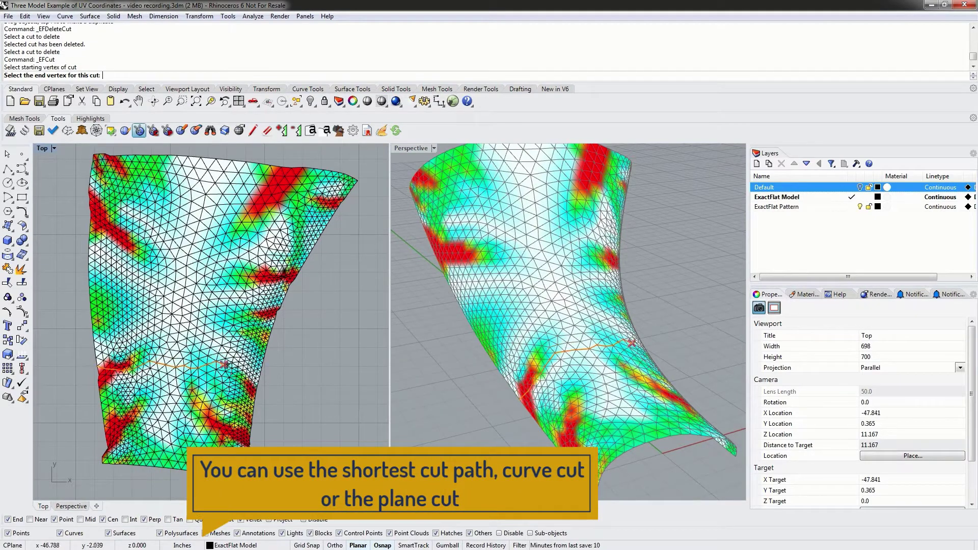
pyautogui.click(259, 378)
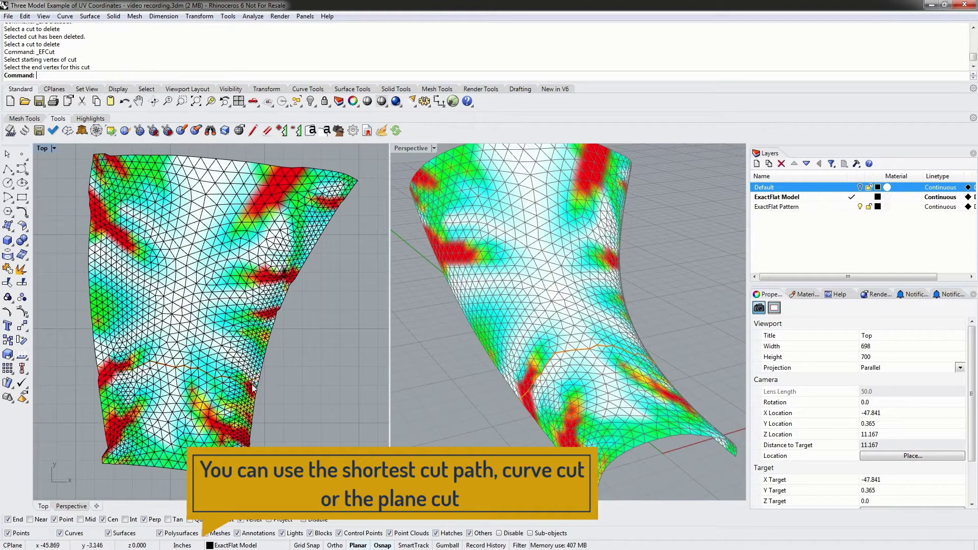
# - Pull the lower piece of the 2D pattern down from the upper piece and adjust its placement
pyautogui.moveTo(216, 410); pyautogui.dragTo(208, 436)
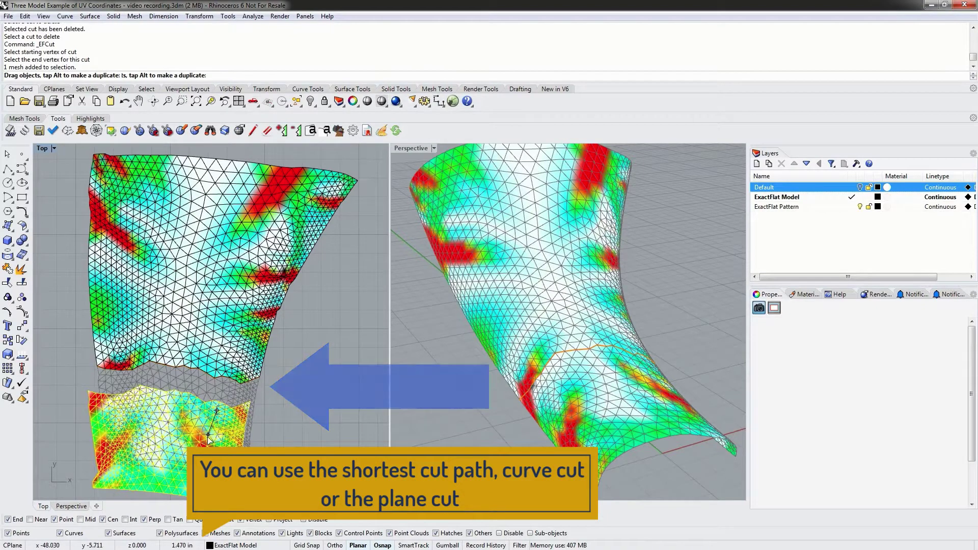
pyautogui.click(283, 334)
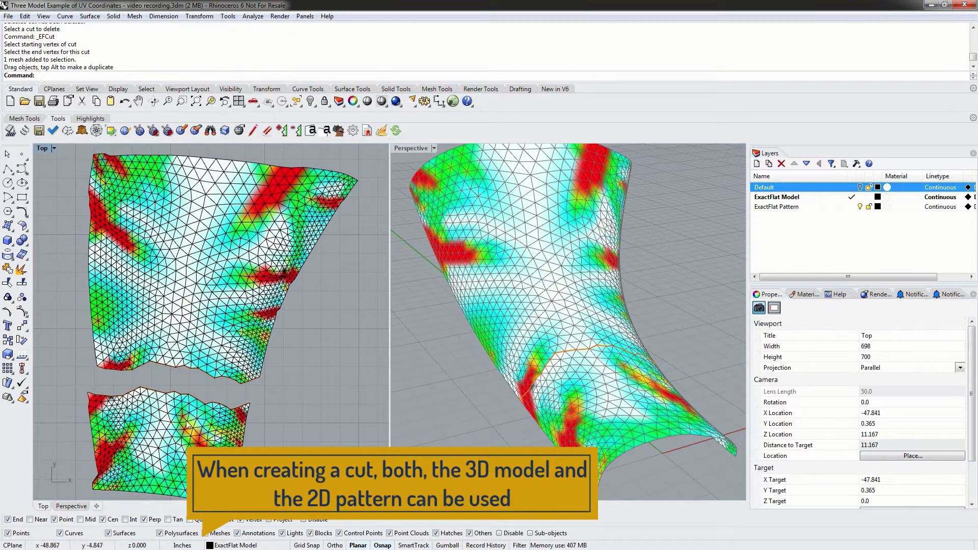
pyautogui.moveTo(184, 425); pyautogui.dragTo(194, 417)
pyautogui.click(287, 381)
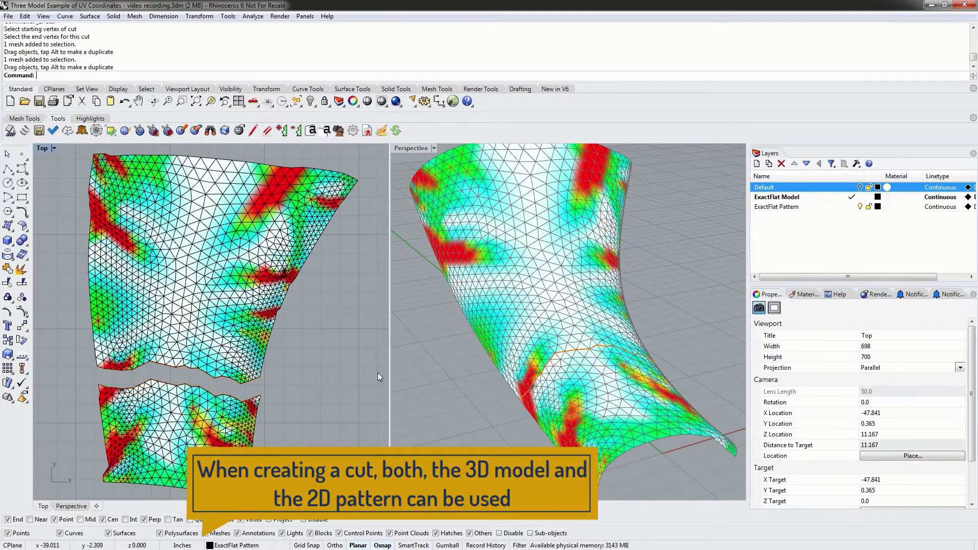
# - Remove the shortest-path cut made on the 2D pattern with the Delete Cut tool
pyautogui.moveTo(492, 352); pyautogui.dragTo(441, 343, button='right')
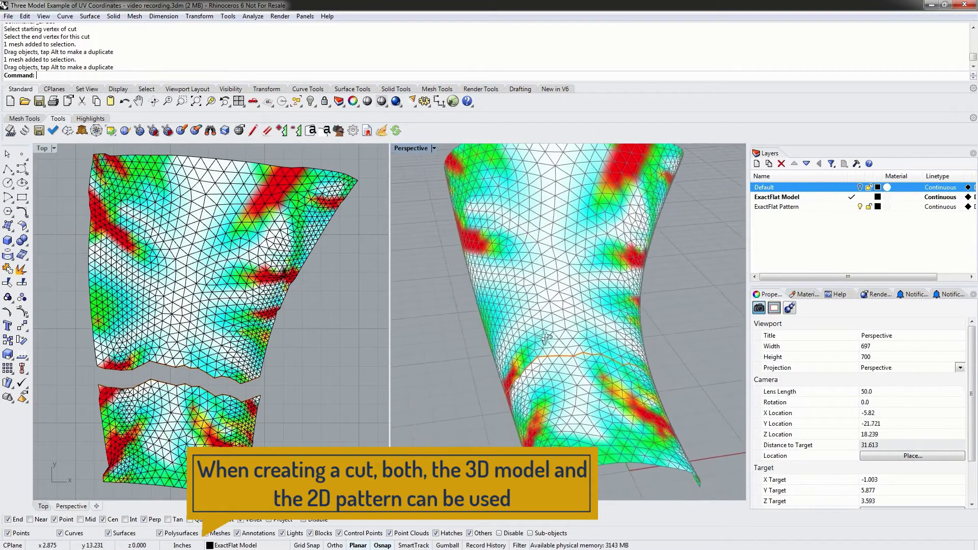
pyautogui.click(196, 131)
pyautogui.click(182, 380)
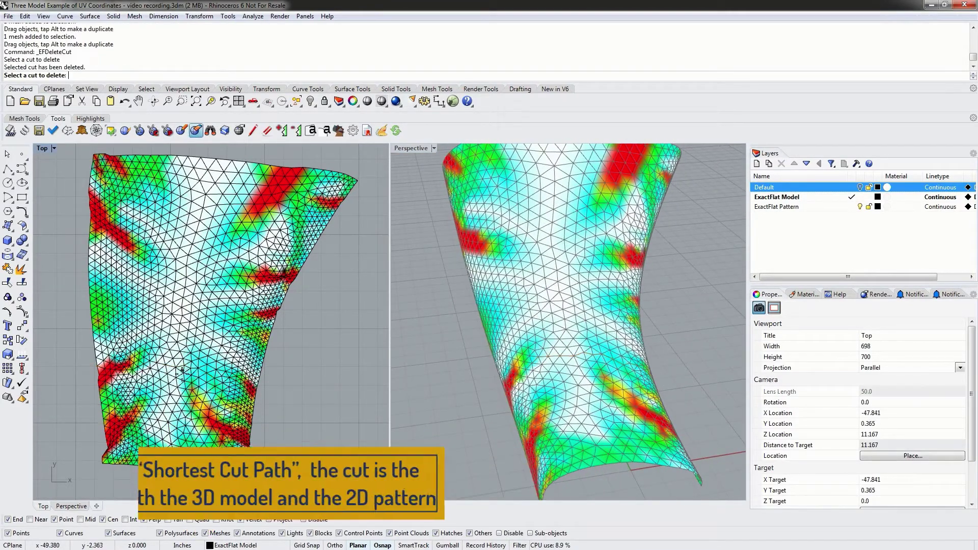
# - Plane-cut the 2D pattern diagonally from its lower left edge to its upper right edge, and move the lower piece down
pyautogui.moveTo(565, 357); pyautogui.dragTo(523, 347, button='right')
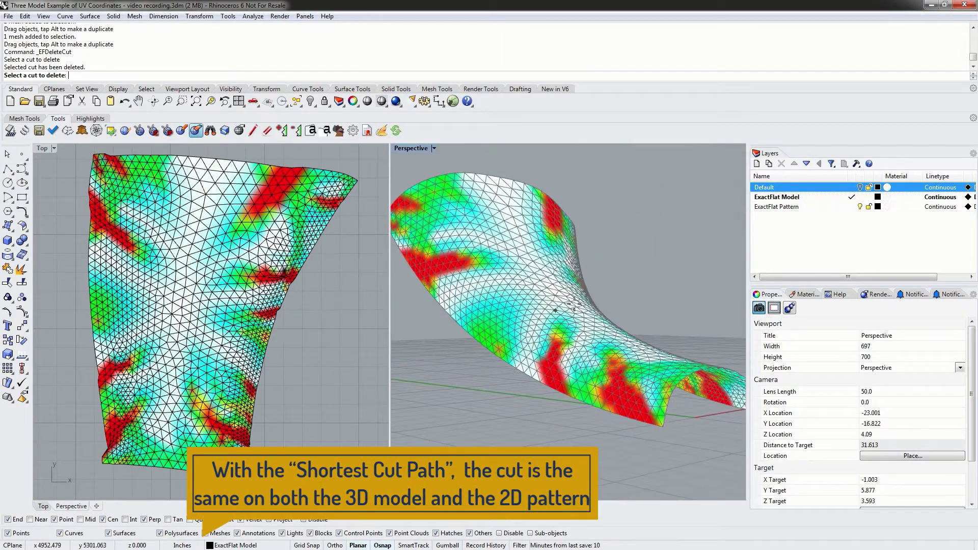
pyautogui.moveTo(555, 310); pyautogui.dragTo(410, 338, button='right')
pyautogui.click(345, 299)
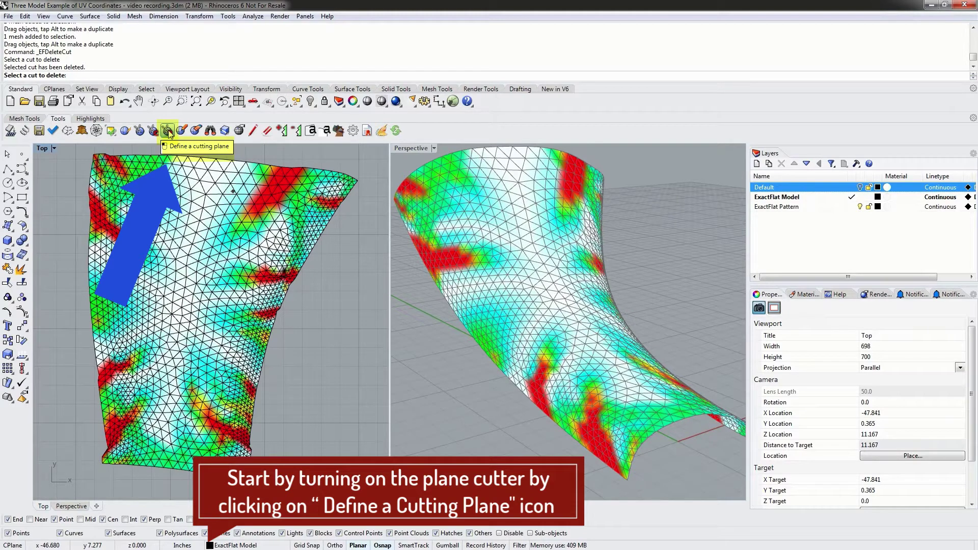
pyautogui.click(167, 131)
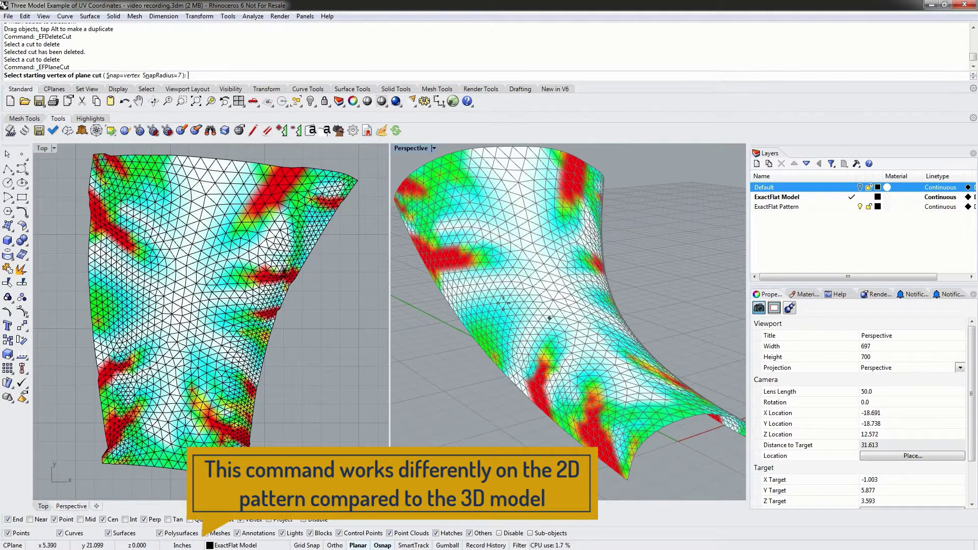
pyautogui.moveTo(88, 402)
pyautogui.mouseDown(button='right')
pyautogui.moveTo(136, 395)
pyautogui.moveTo(98, 410)
pyautogui.mouseUp(button='right')
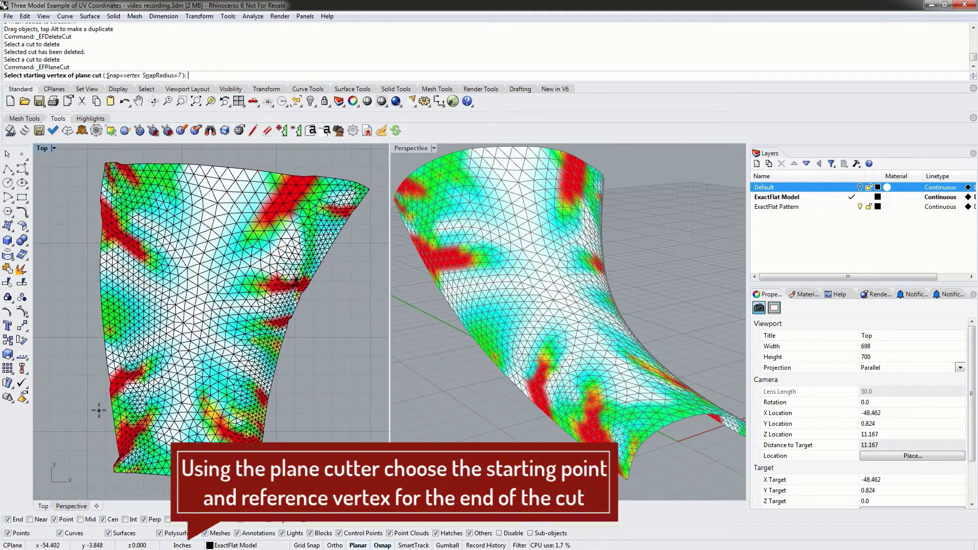
pyautogui.click(105, 358)
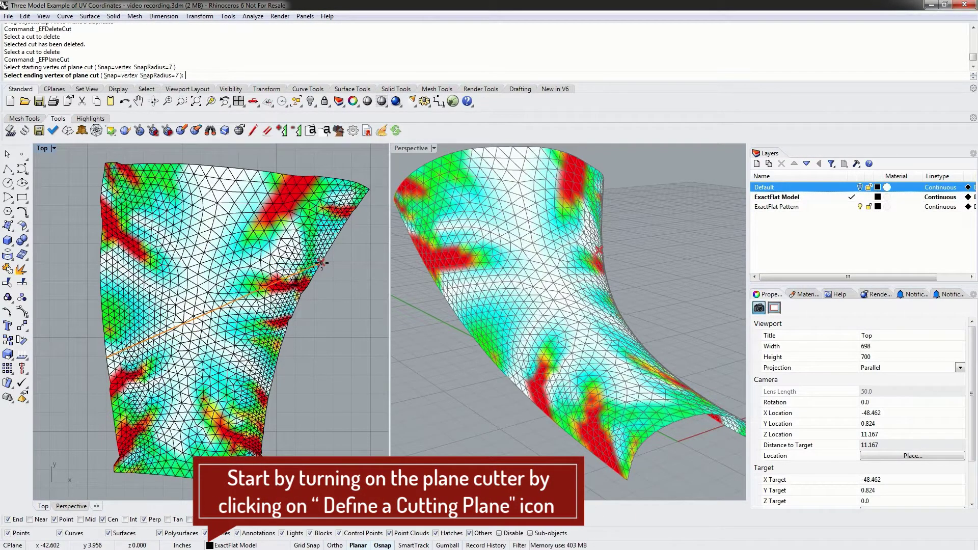
pyautogui.click(322, 262)
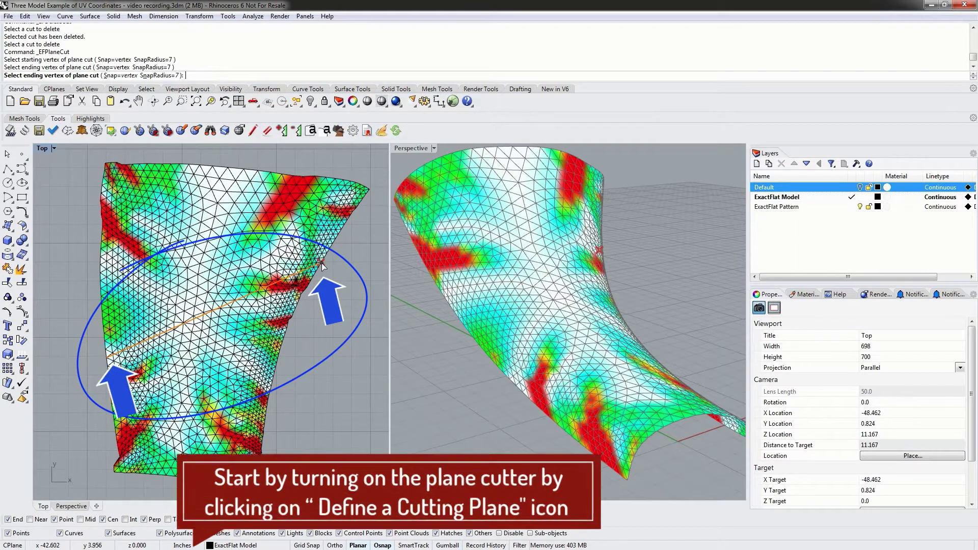
pyautogui.click(321, 264)
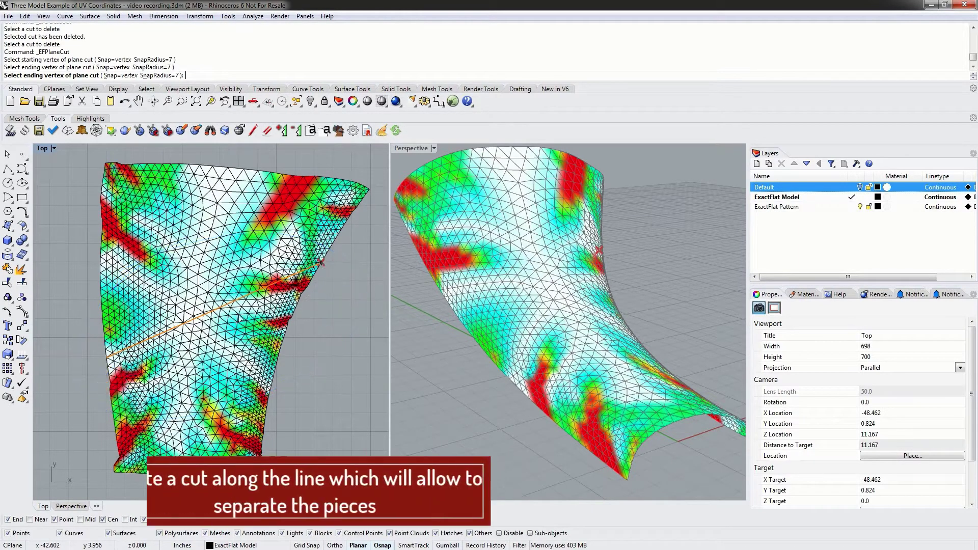
pyautogui.moveTo(195, 365); pyautogui.dragTo(194, 391)
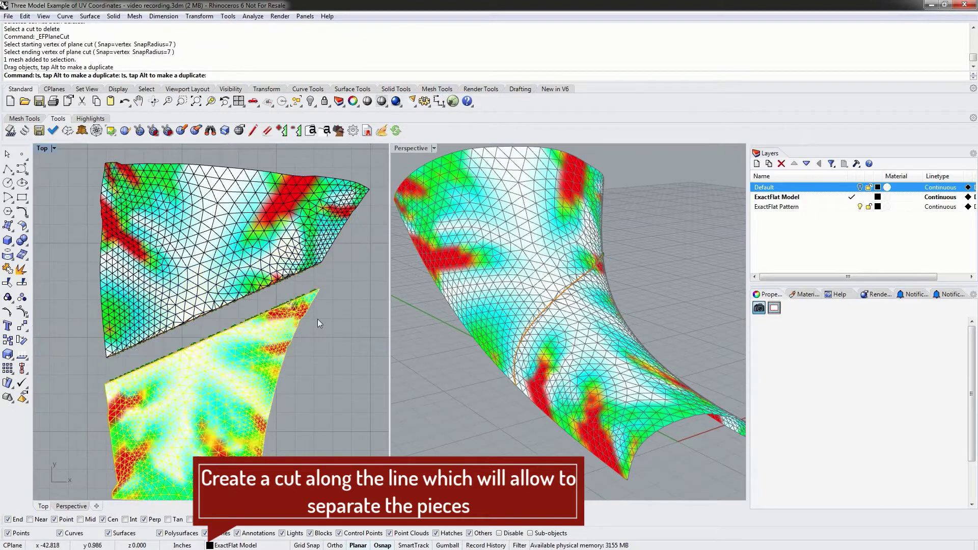
pyautogui.click(317, 319)
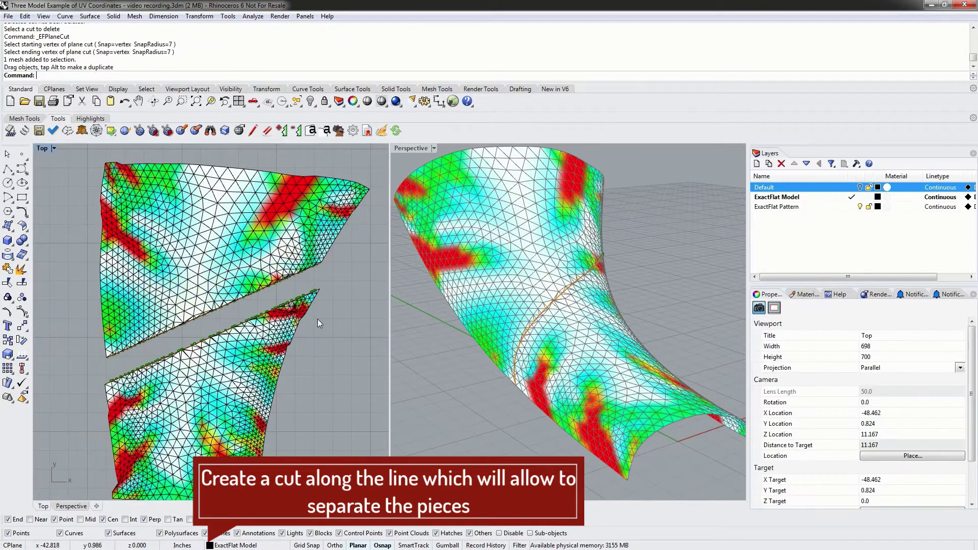
# - Undo the move of the lower piece and the diagonal plane cut
pyautogui.click(124, 101)
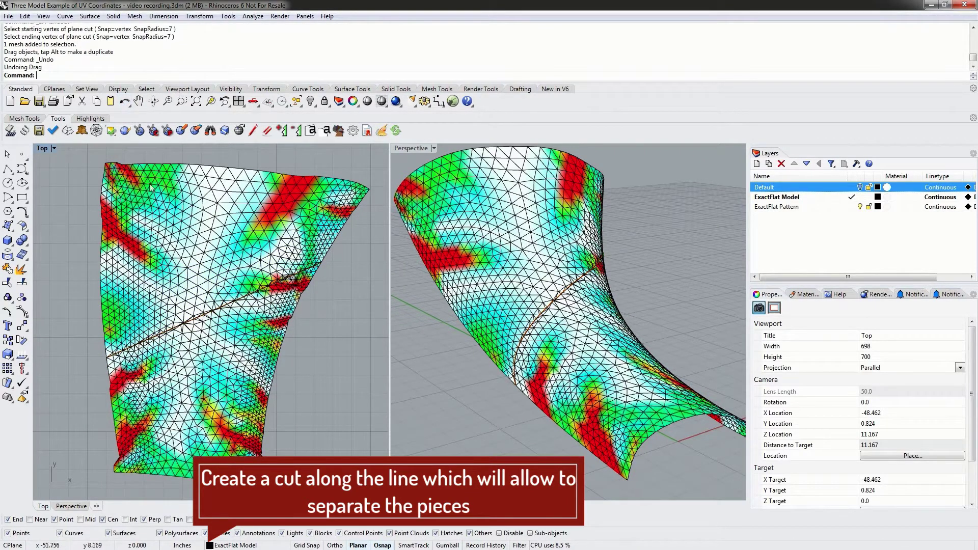
pyautogui.click(123, 104)
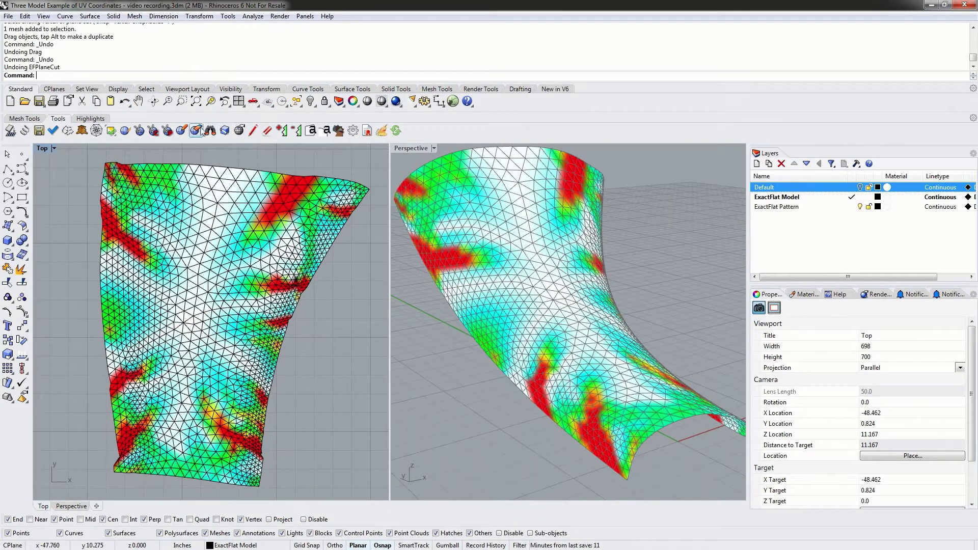
# - Define a plane cut on the 3D model with start and end vertices on opposite side edges and a third reference point on the surface between them
pyautogui.click(171, 133)
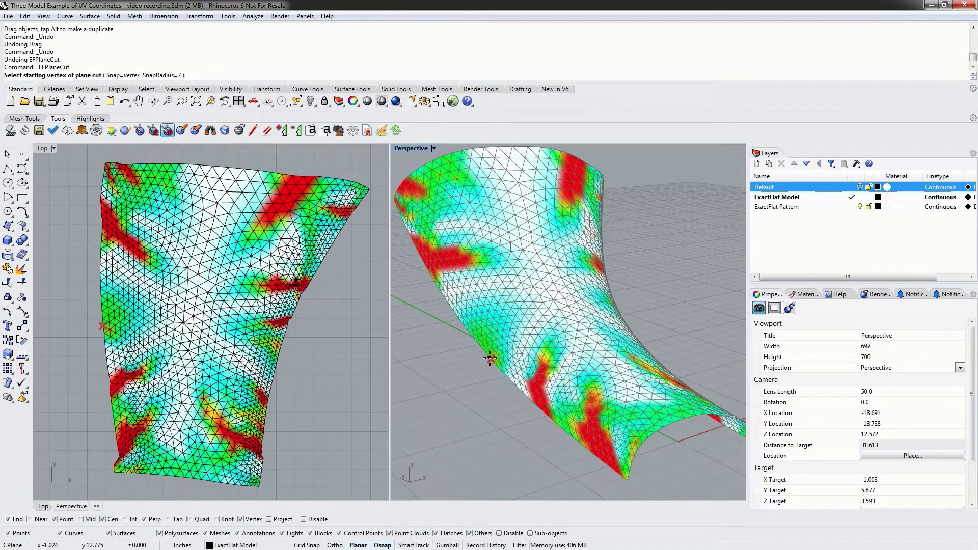
pyautogui.click(489, 358)
pyautogui.moveTo(489, 358); pyautogui.dragTo(573, 413, button='right')
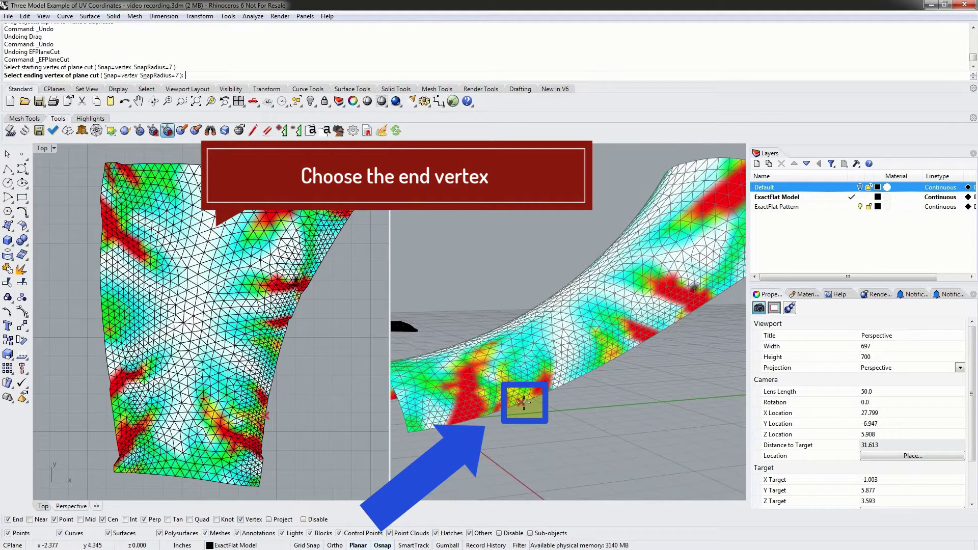
pyautogui.click(524, 403)
pyautogui.moveTo(524, 402); pyautogui.dragTo(548, 380, button='right')
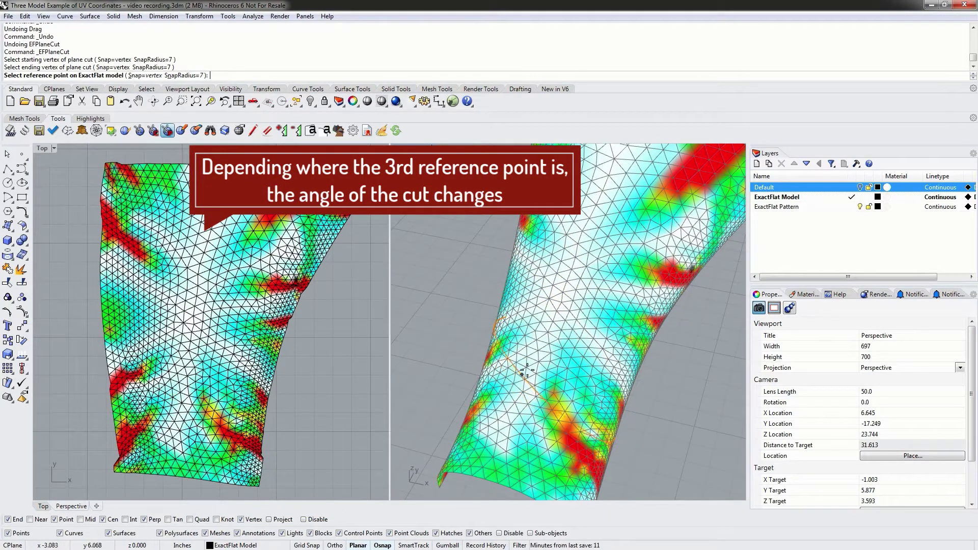
pyautogui.click(510, 395)
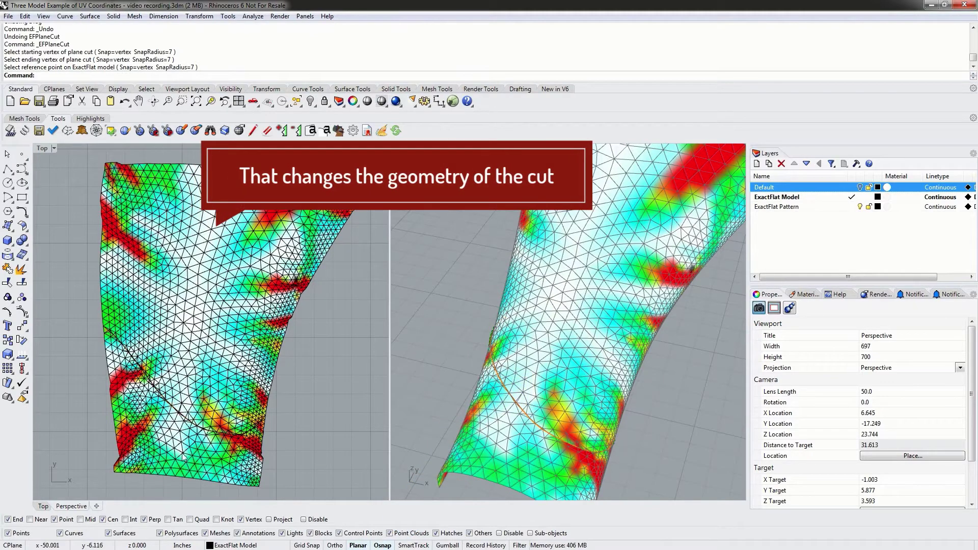
# - Move the lower piece of the plane-cut 2D pattern down, away from the upper piece
pyautogui.moveTo(181, 442); pyautogui.dragTo(175, 467)
pyautogui.click(316, 395)
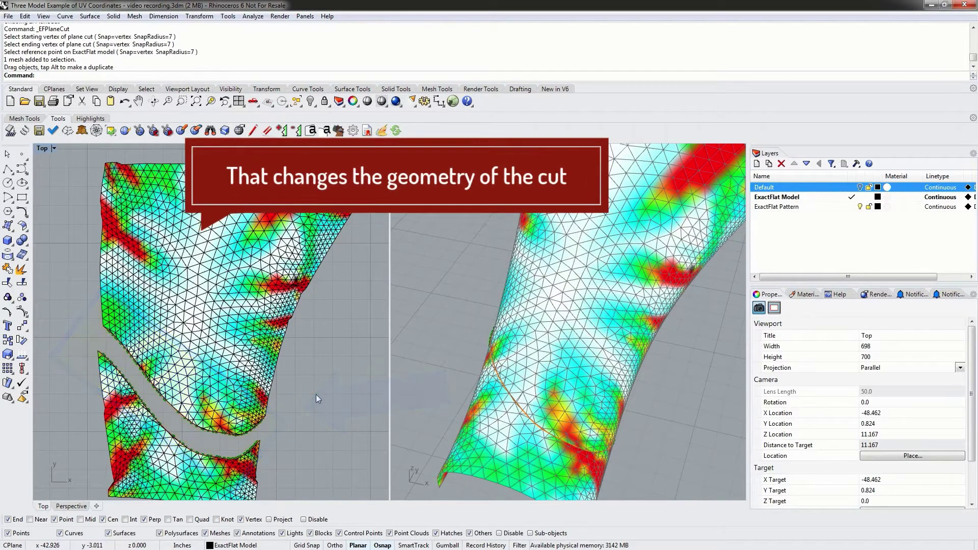
pyautogui.moveTo(316, 394); pyautogui.dragTo(320, 351, button='right')
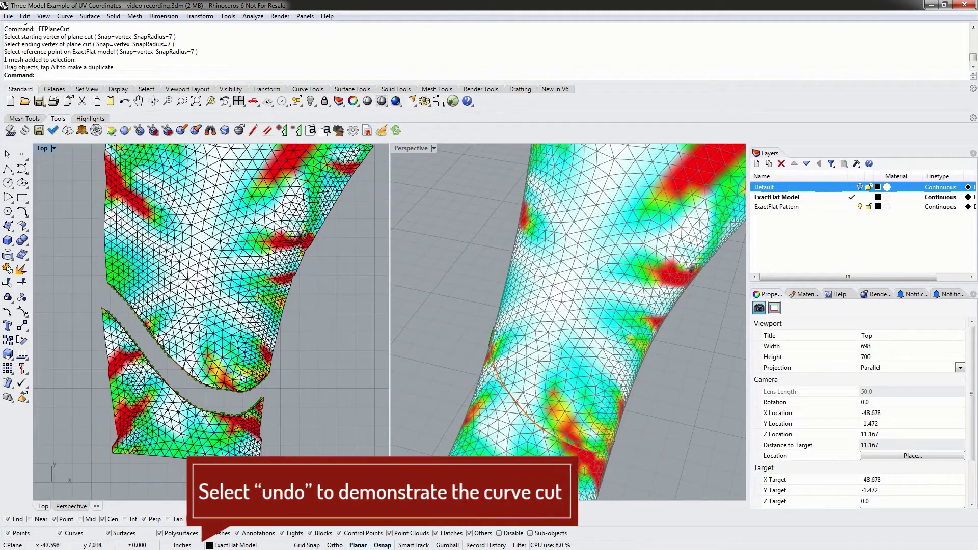
# - Undo the move of the lower pattern piece and the three-point plane cut
pyautogui.click(123, 102)
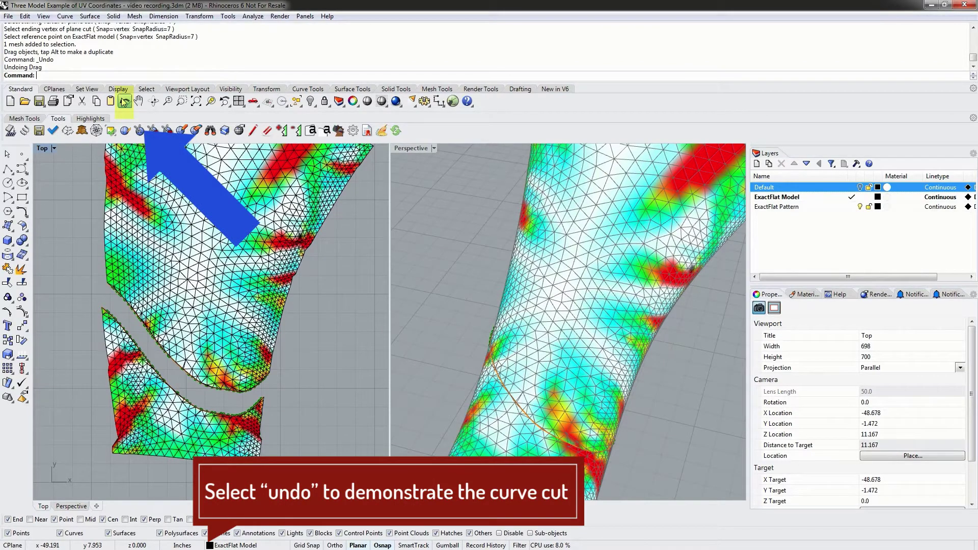
pyautogui.click(124, 102)
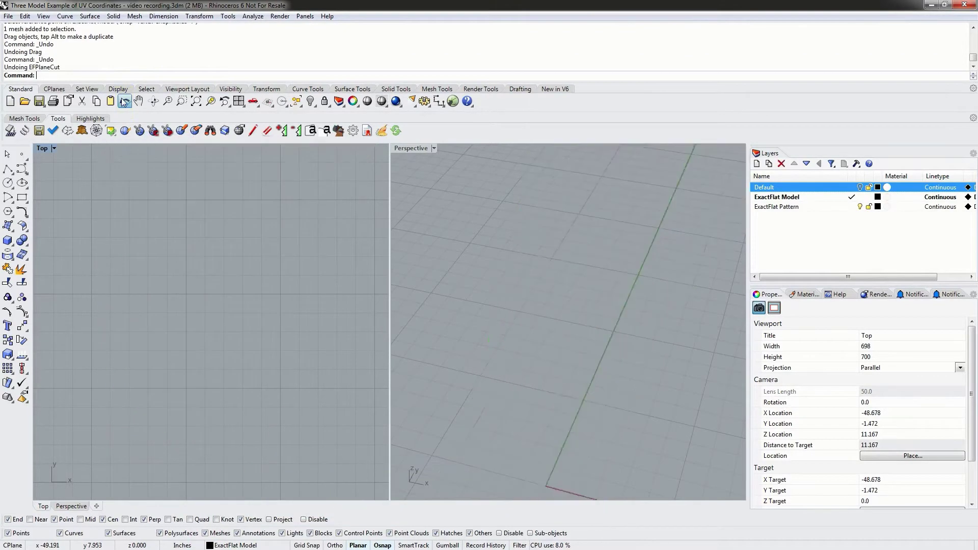
pyautogui.moveTo(482, 298); pyautogui.dragTo(492, 365, button='right')
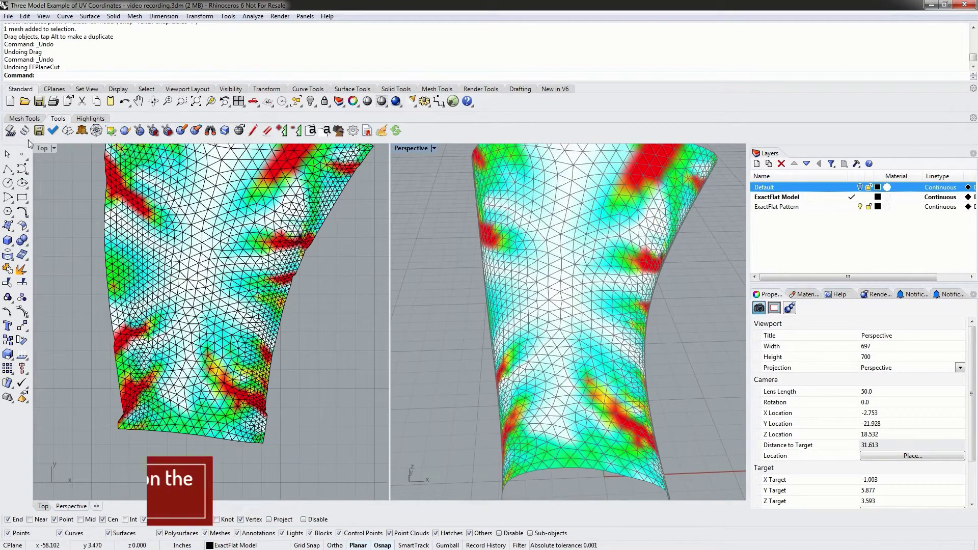
# - Turn off the ExactFlat mesh edge and strain highlights, and disable the Vertex object snap
pyautogui.click(43, 148)
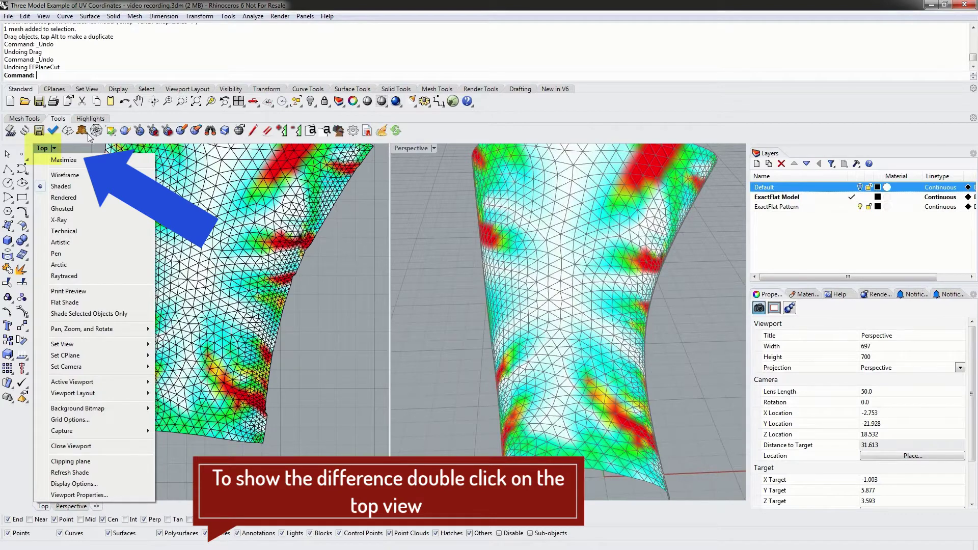
pyautogui.click(90, 119)
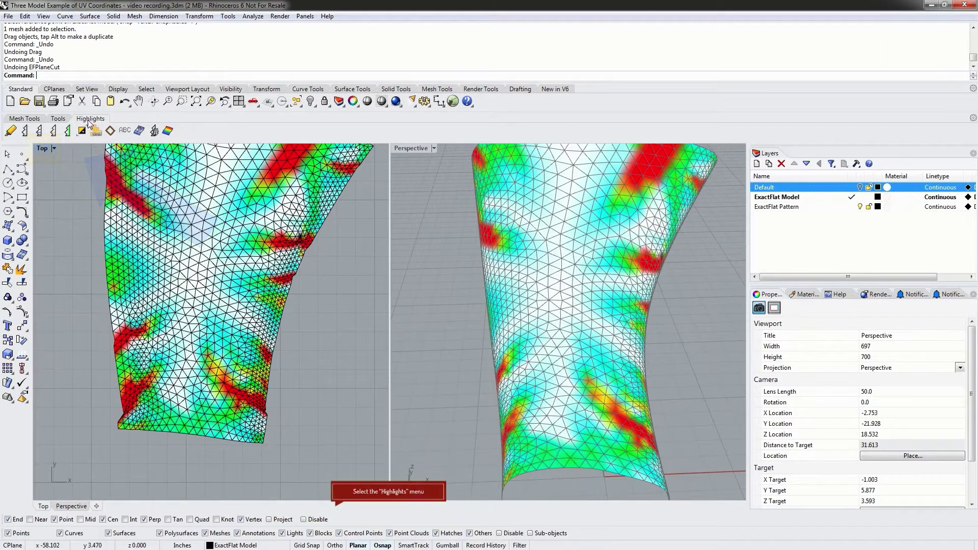
pyautogui.click(25, 131)
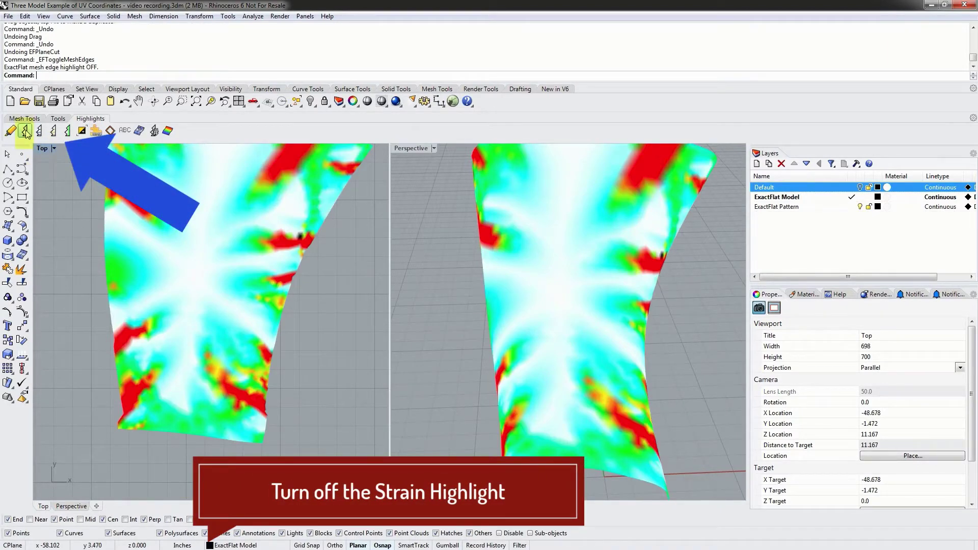
pyautogui.click(170, 131)
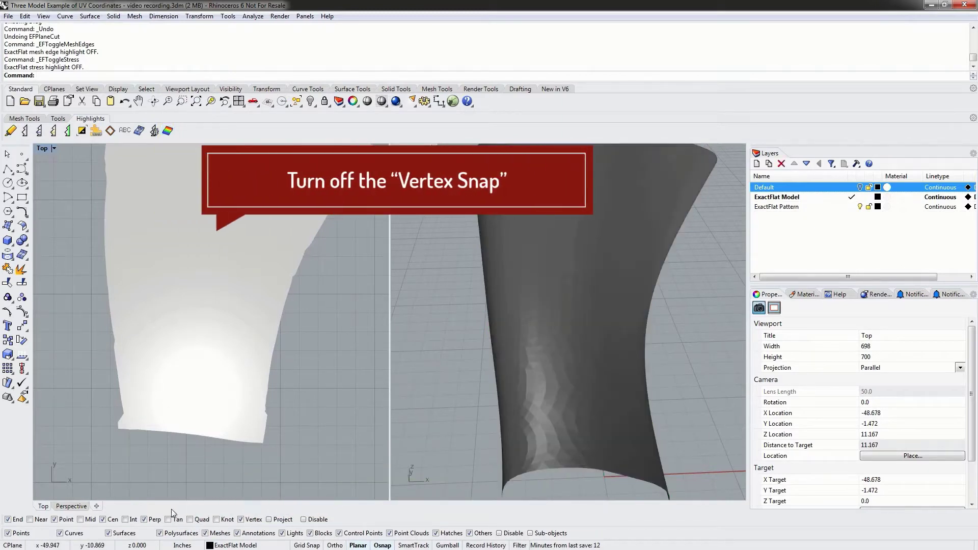
pyautogui.click(241, 520)
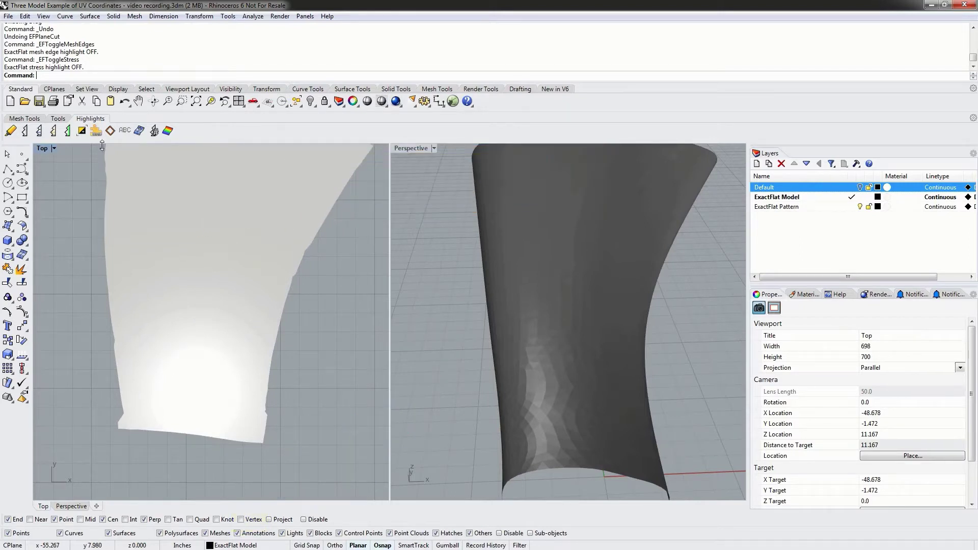
# - Draw a closed, elongated footprint-shaped curve inside the lower half of the 2D pattern with the Curve command
pyautogui.click(58, 119)
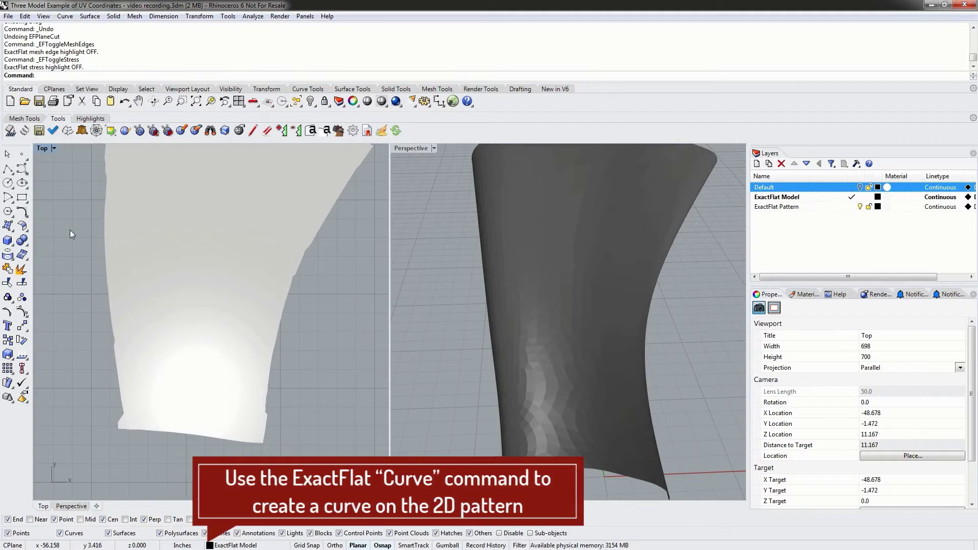
pyautogui.write('Curve')
pyautogui.press('Return')
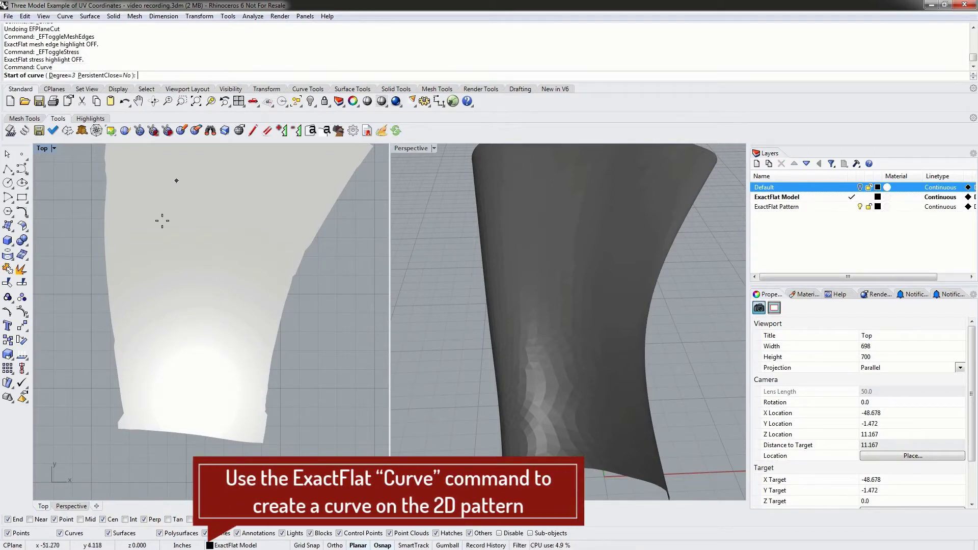
pyautogui.click(169, 351)
pyautogui.click(145, 313)
pyautogui.click(151, 253)
pyautogui.click(202, 222)
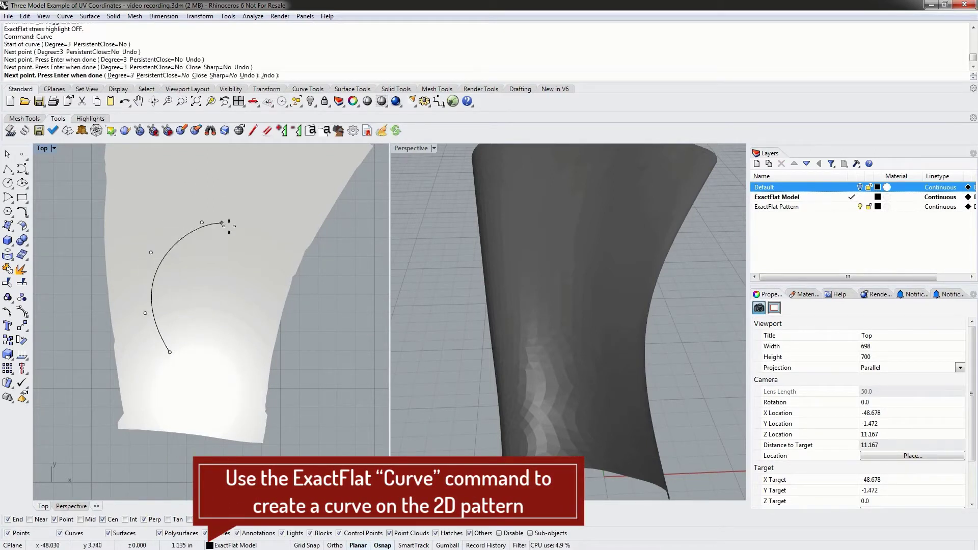
pyautogui.click(241, 259)
pyautogui.click(205, 314)
pyautogui.click(214, 368)
pyautogui.click(207, 398)
pyautogui.click(166, 392)
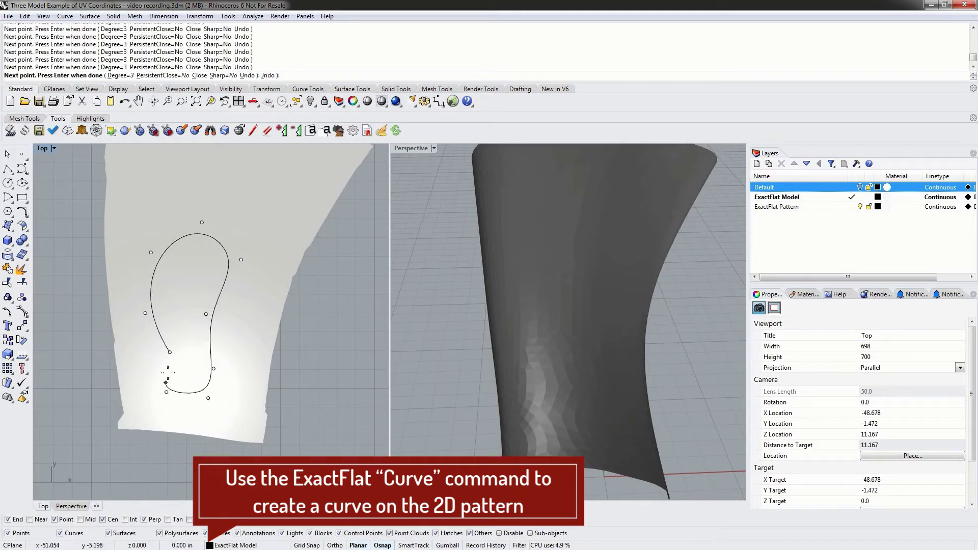
pyautogui.click(170, 352)
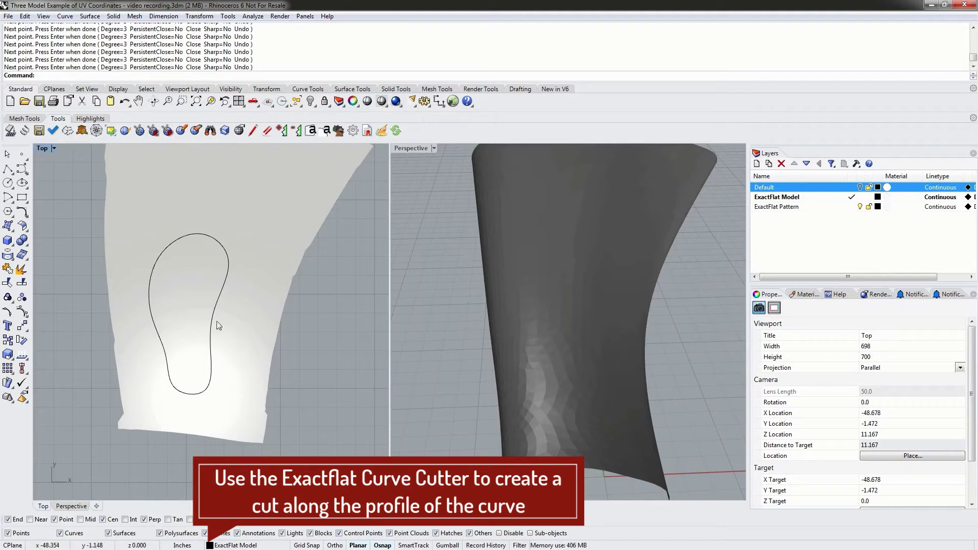
# - Curve-cut the 2D pattern along the closed curve with a curve fit tolerance of 52, and move the cut-out piece to the pattern's right
pyautogui.click(153, 131)
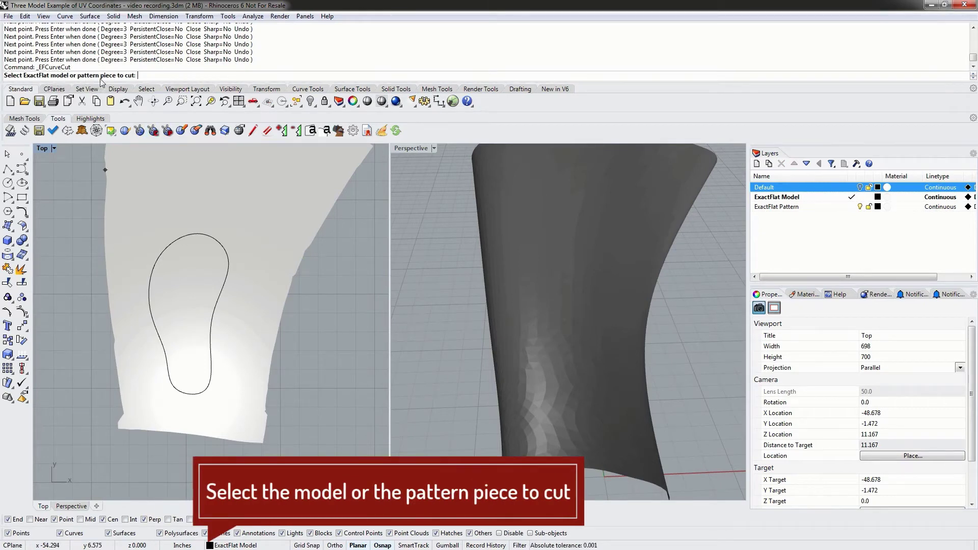
pyautogui.click(144, 224)
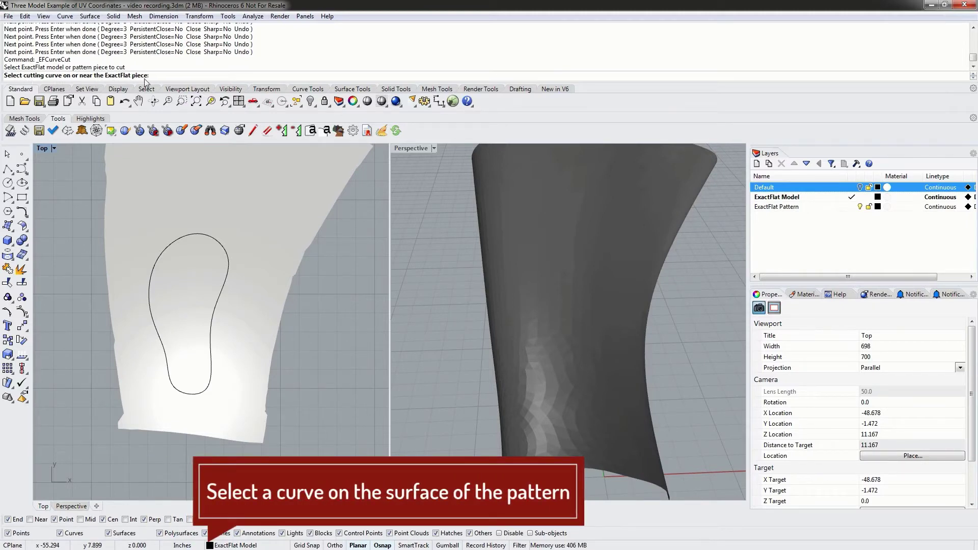
pyautogui.click(198, 235)
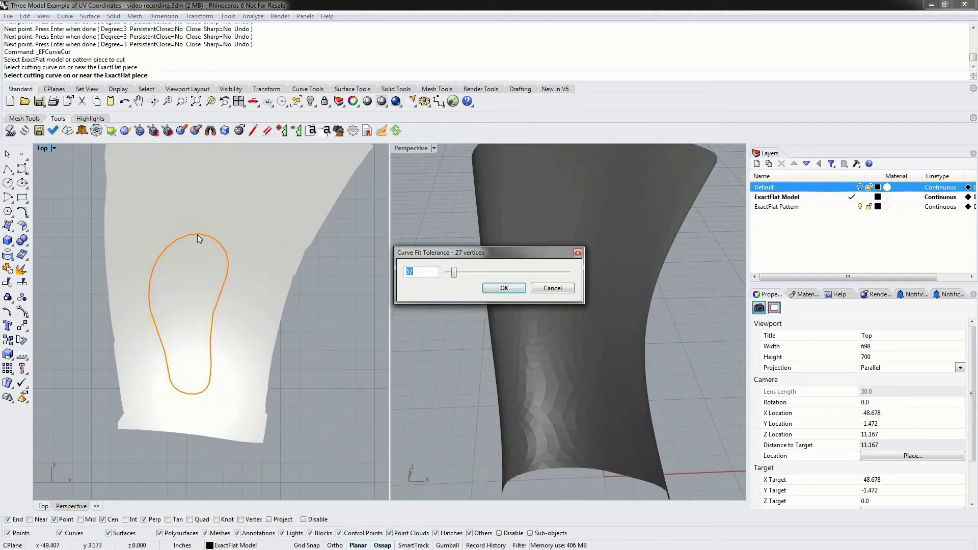
pyautogui.moveTo(467, 254); pyautogui.dragTo(376, 343)
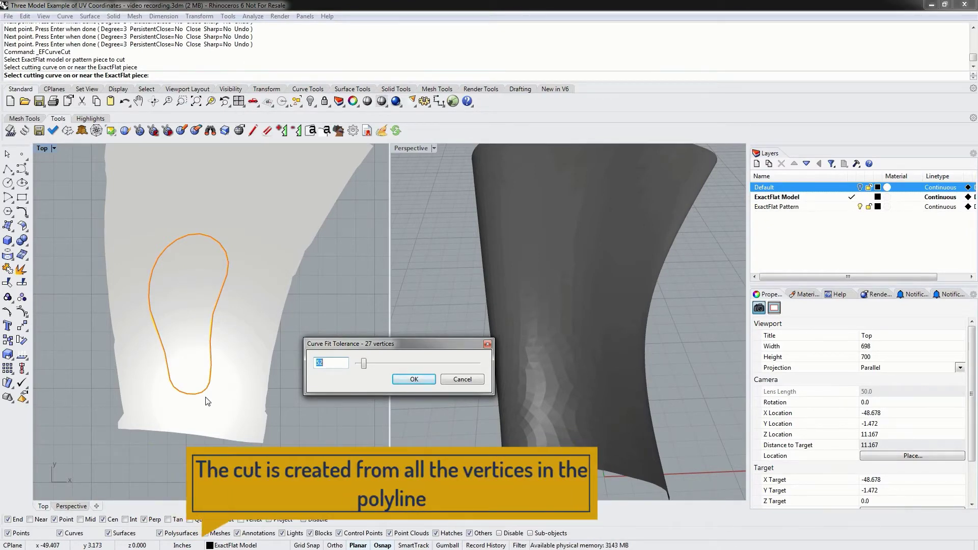
pyautogui.moveTo(363, 363)
pyautogui.mouseDown()
pyautogui.moveTo(479, 367)
pyautogui.moveTo(353, 362)
pyautogui.moveTo(365, 362)
pyautogui.mouseUp()
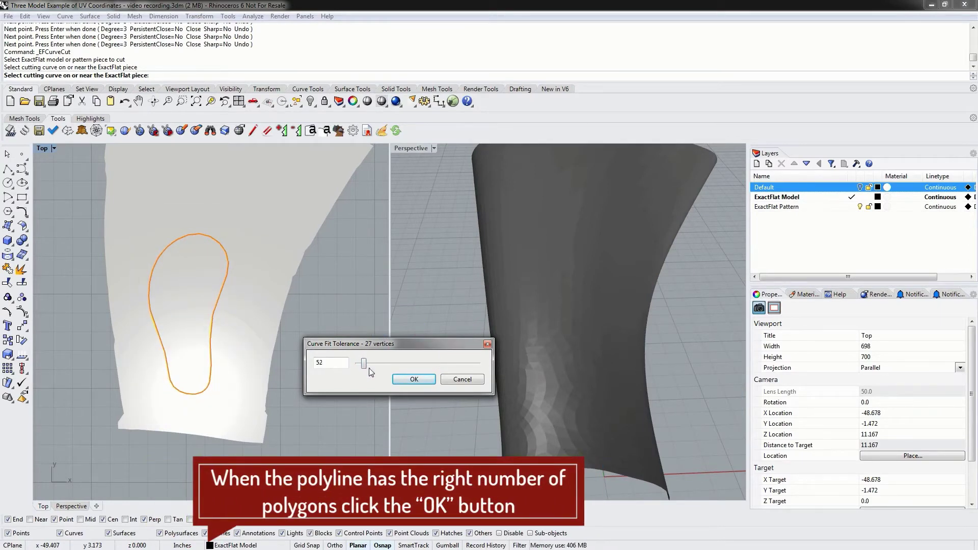
pyautogui.click(420, 380)
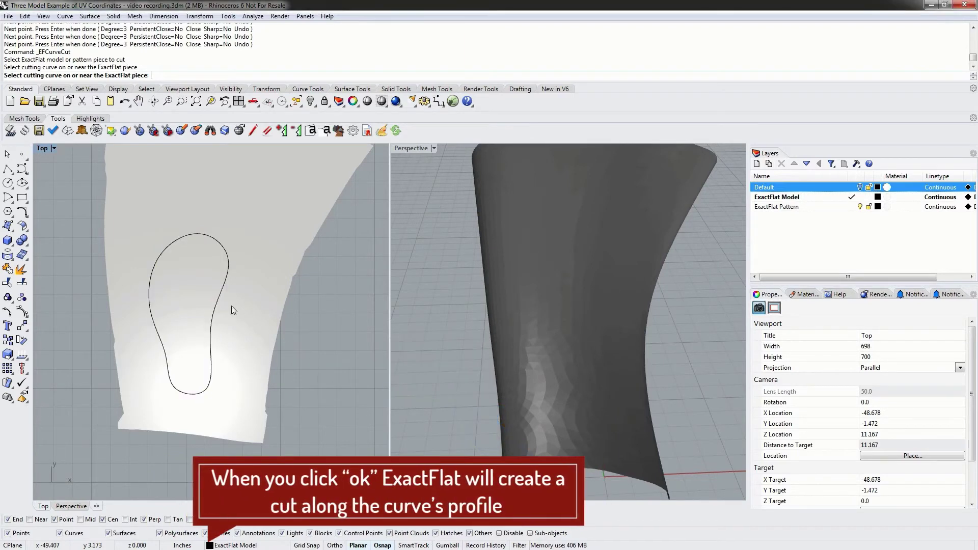
pyautogui.click(162, 281)
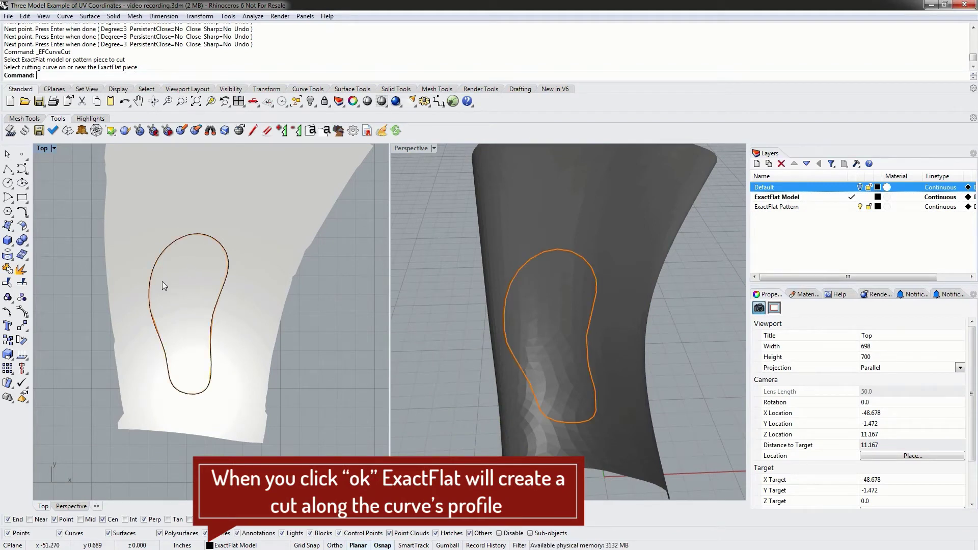
pyautogui.moveTo(186, 308); pyautogui.dragTo(359, 351)
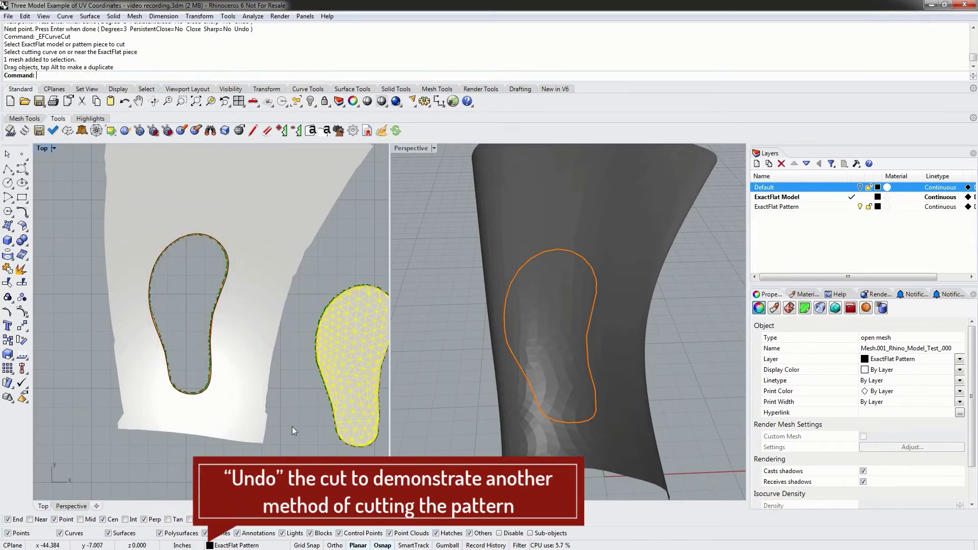
# - Undo the cut-out piece's move and the curve cut, and delete the closed curve from the 2D pattern
pyautogui.click(124, 103)
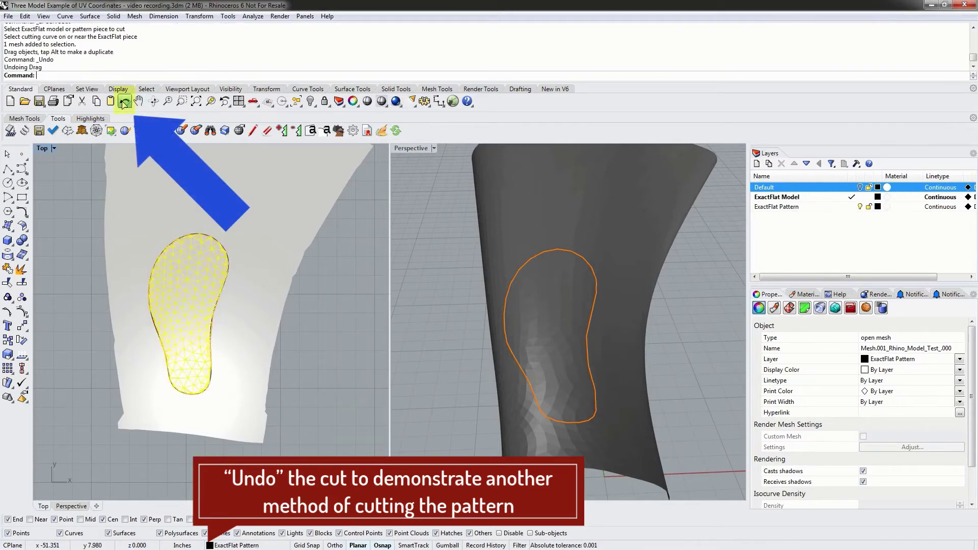
pyautogui.click(123, 102)
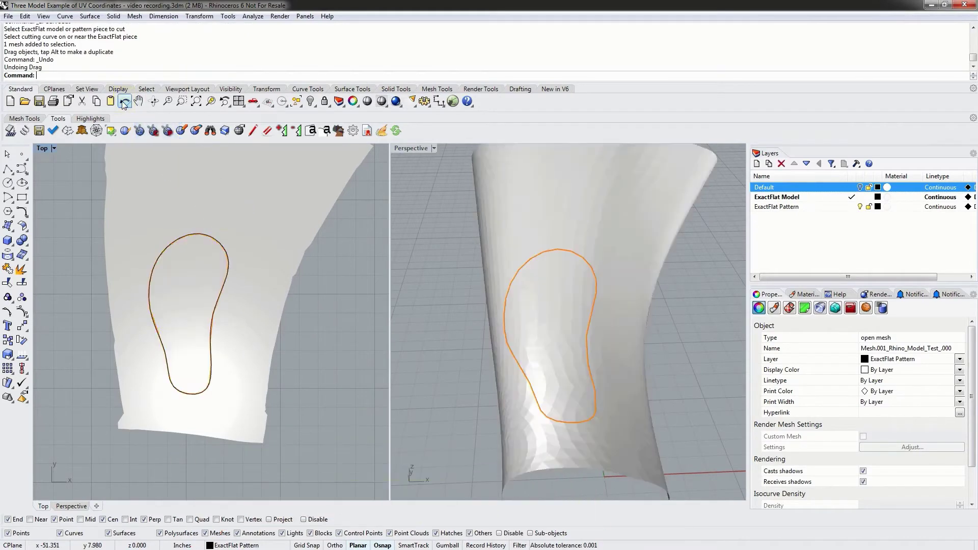
pyautogui.click(224, 276)
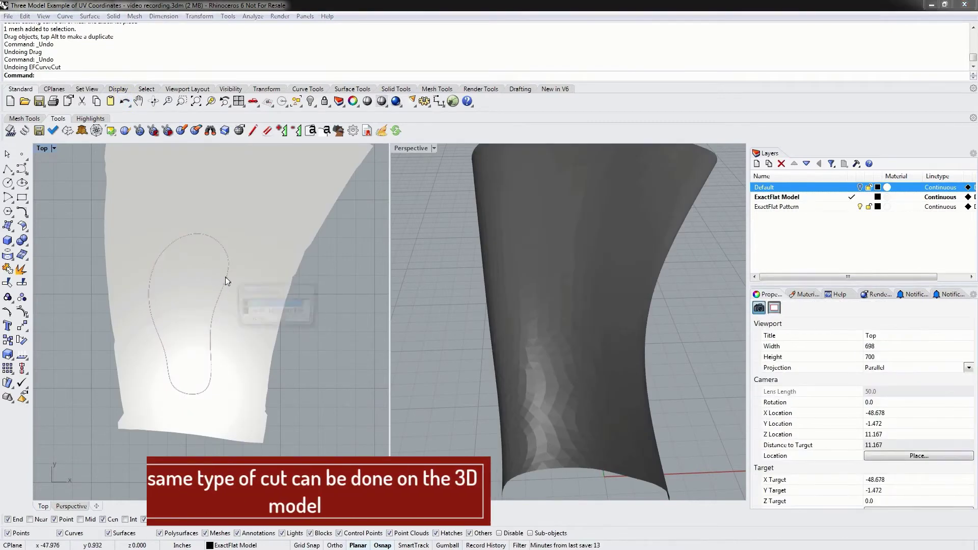
pyautogui.press('Return')
pyautogui.press('Delete')
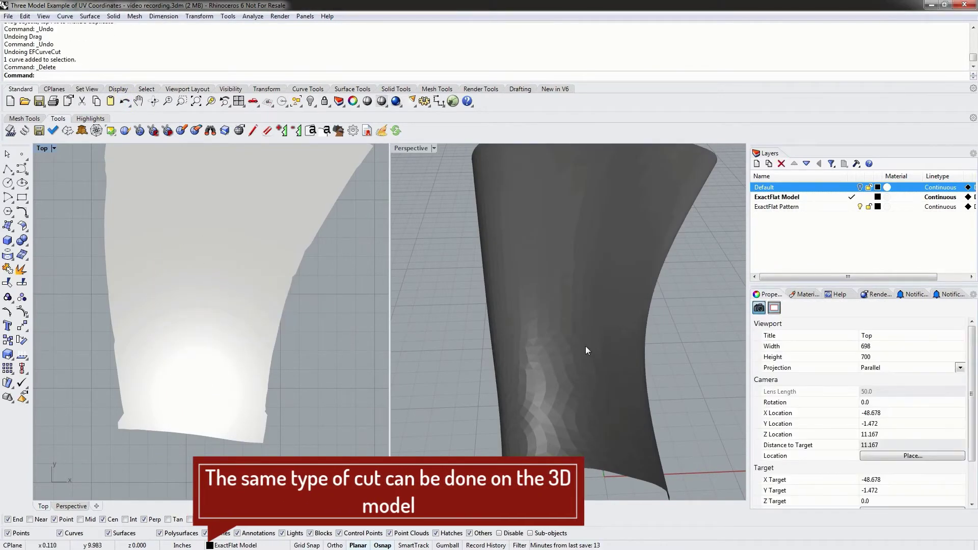
# - Sketch a closed oval curve freehand on the surface of the 3D model, using the Sketch command with its OnMesh option
pyautogui.moveTo(585, 351); pyautogui.dragTo(545, 356, button='right')
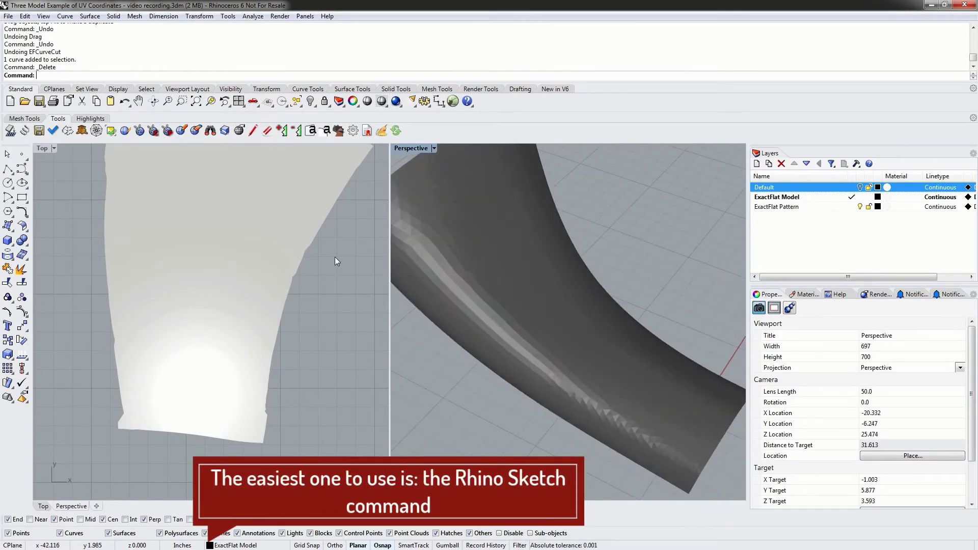
pyautogui.write('Sketch')
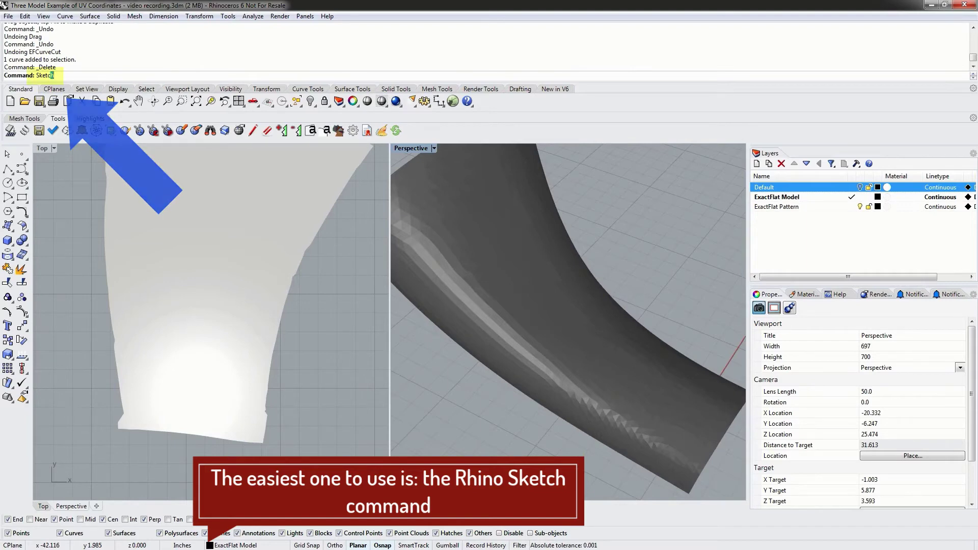
pyautogui.press('Return')
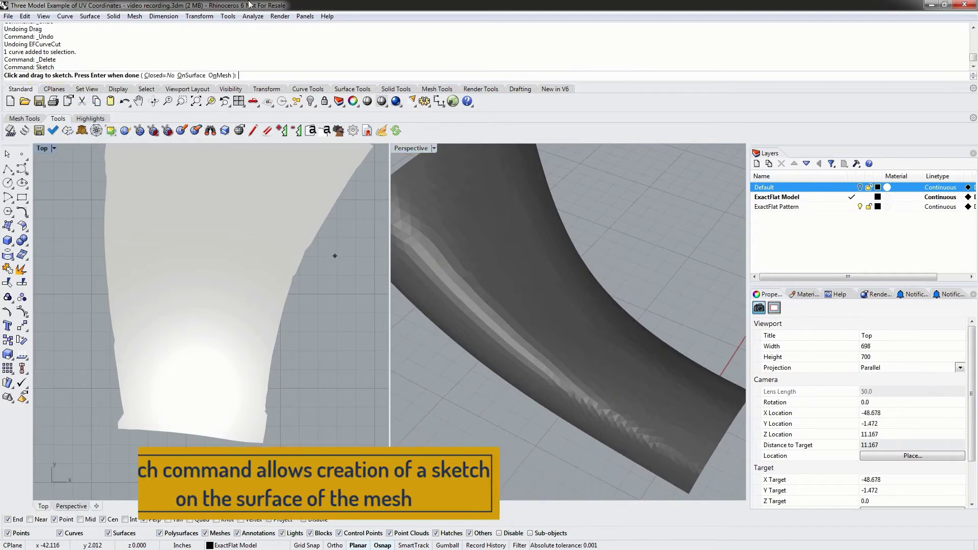
pyautogui.click(220, 75)
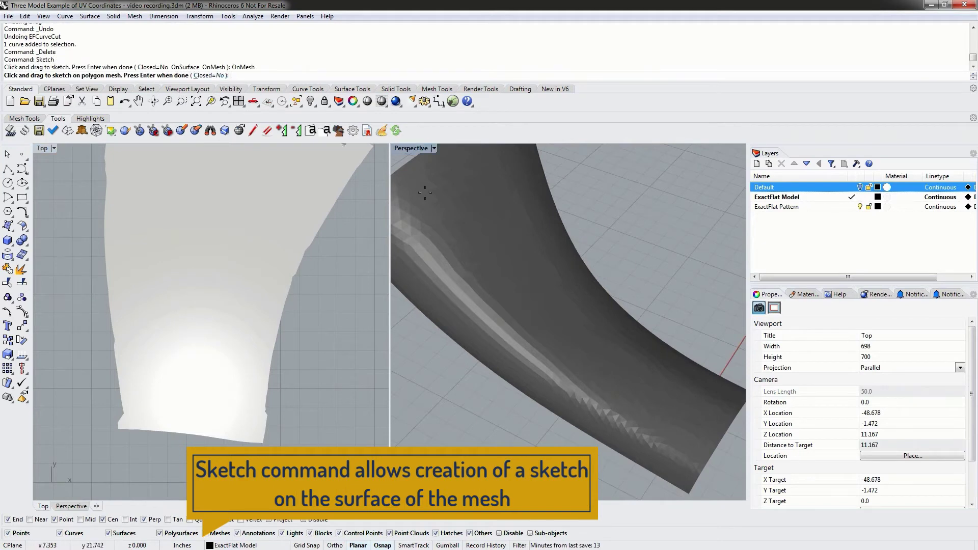
pyautogui.scroll(3, 482, 307)
pyautogui.moveTo(477, 308); pyautogui.dragTo(471, 290)
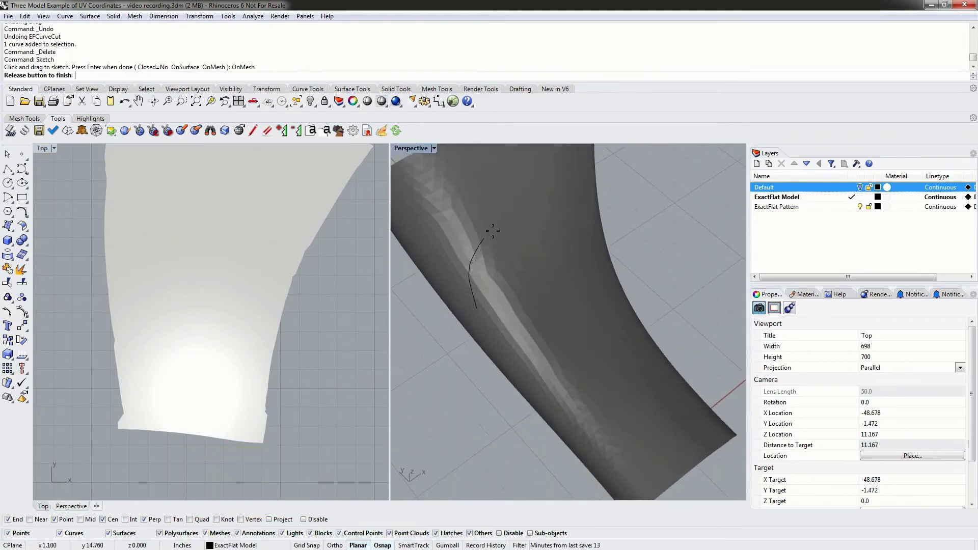
pyautogui.moveTo(492, 231)
pyautogui.mouseDown()
pyautogui.moveTo(530, 221)
pyautogui.moveTo(576, 249)
pyautogui.moveTo(613, 335)
pyautogui.mouseUp()
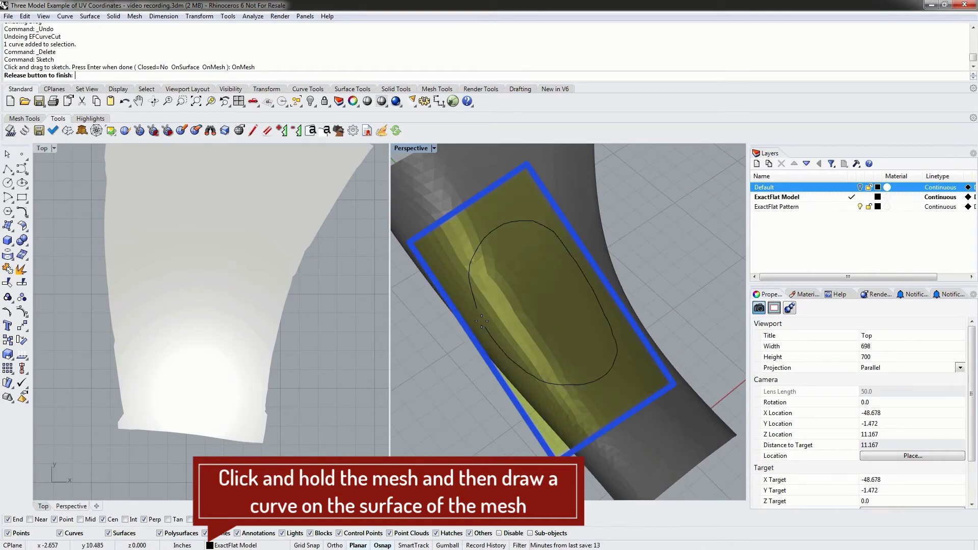
pyautogui.moveTo(481, 321); pyautogui.dragTo(483, 323)
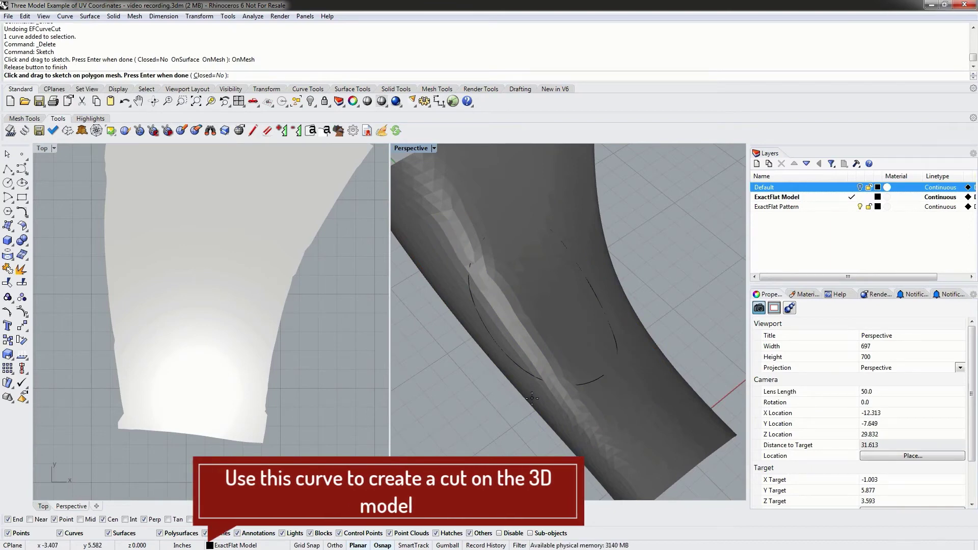
pyautogui.press('Return')
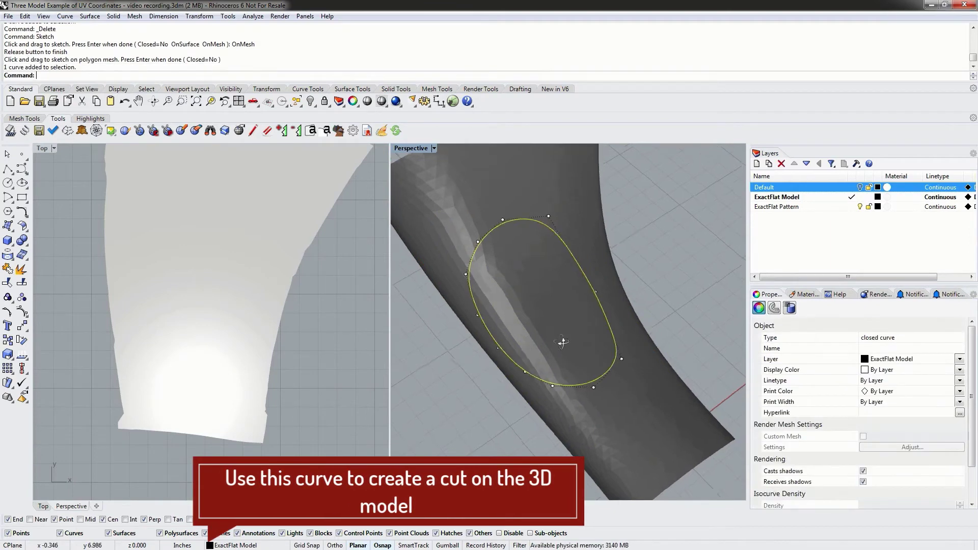
# - Curve-cut the 3D model along the sketched oval with a curve fit tolerance of 39, and move the cut-out 2D piece to the pattern's lower right
pyautogui.moveTo(562, 342); pyautogui.dragTo(565, 308, button='right')
pyautogui.moveTo(568, 300); pyautogui.dragTo(529, 306, button='right')
pyautogui.press('Escape')
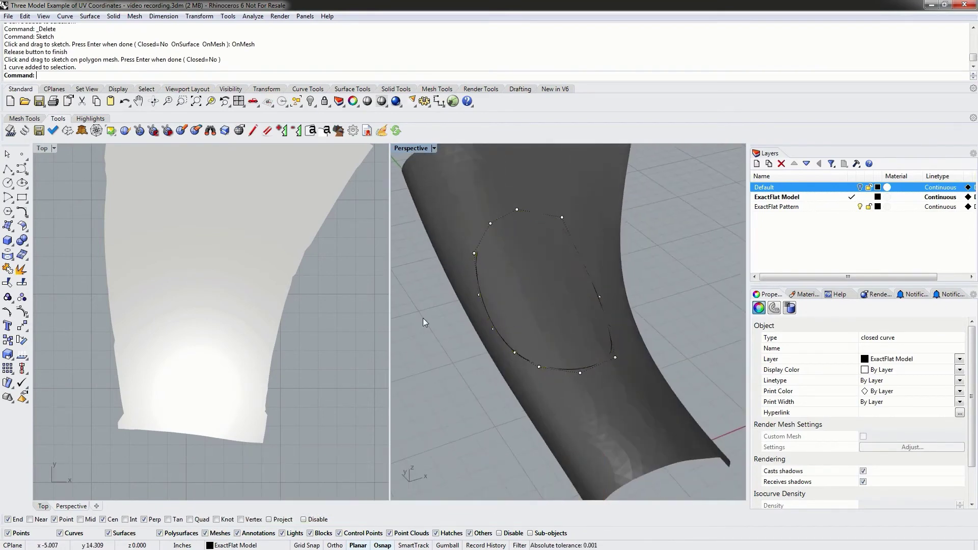
pyautogui.click(154, 132)
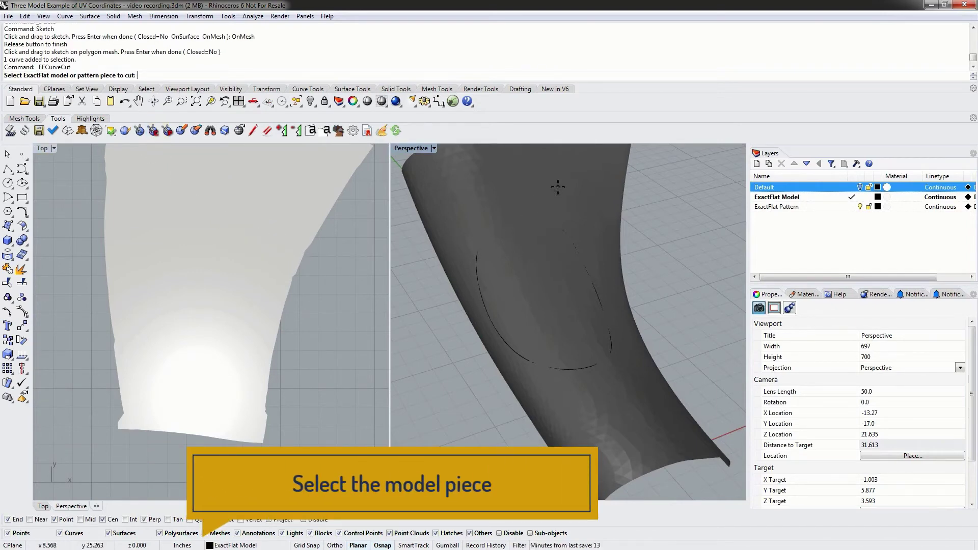
pyautogui.click(535, 203)
pyautogui.click(476, 273)
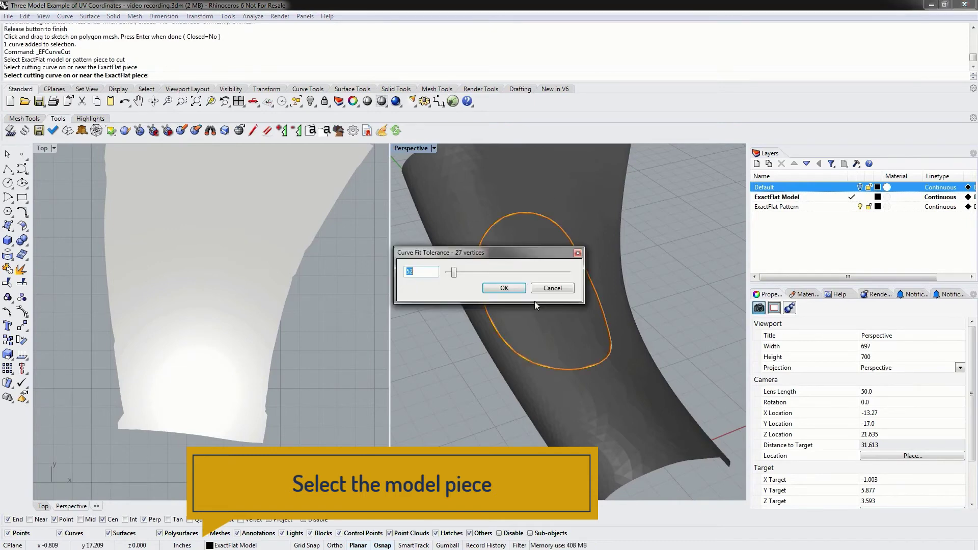
pyautogui.moveTo(605, 400); pyautogui.dragTo(541, 424)
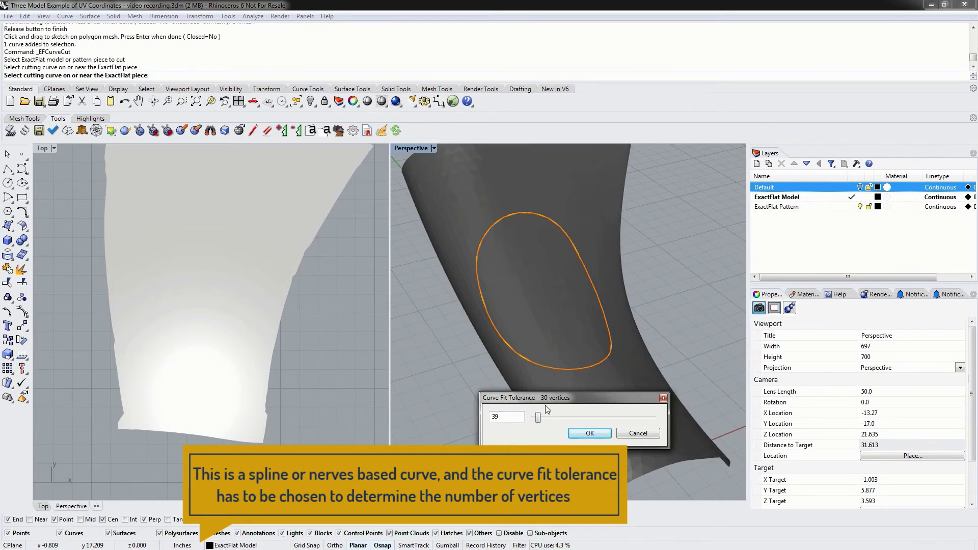
pyautogui.click(581, 437)
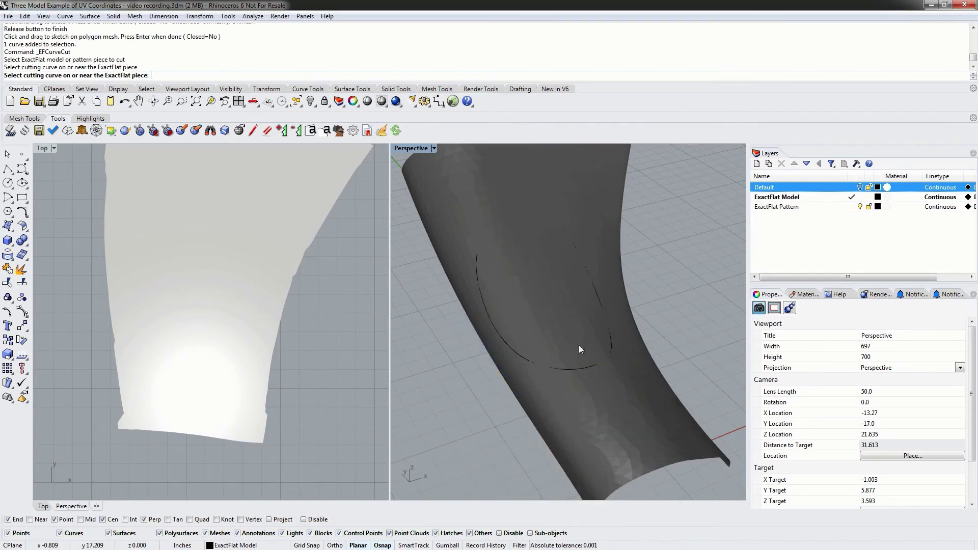
pyautogui.click(488, 322)
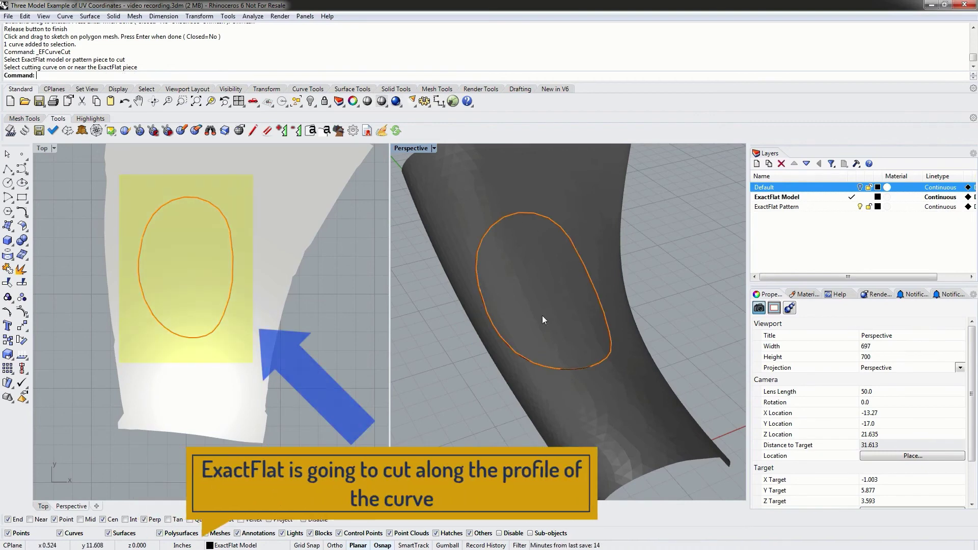
pyautogui.moveTo(194, 273); pyautogui.dragTo(340, 378)
pyautogui.click(345, 275)
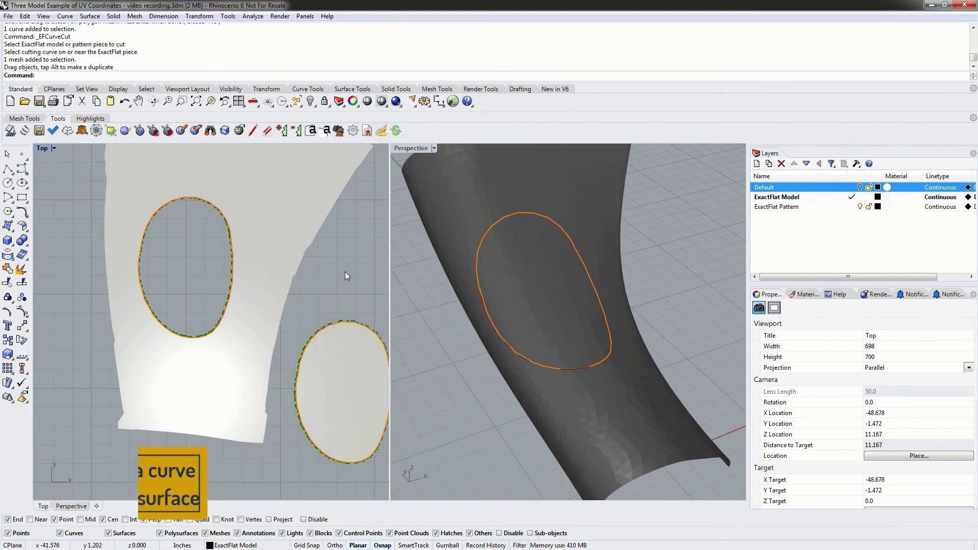
# - Undo the cut-out piece's move and the curve cut, and delete the sketched oval curve from the 3D model
pyautogui.click(125, 102)
pyautogui.click(124, 101)
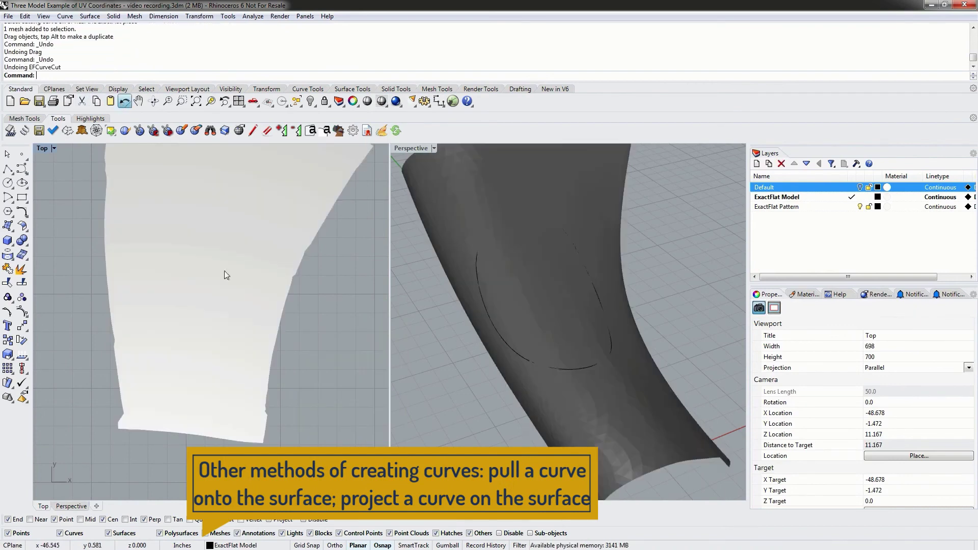
pyautogui.click(506, 344)
pyautogui.press('Delete')
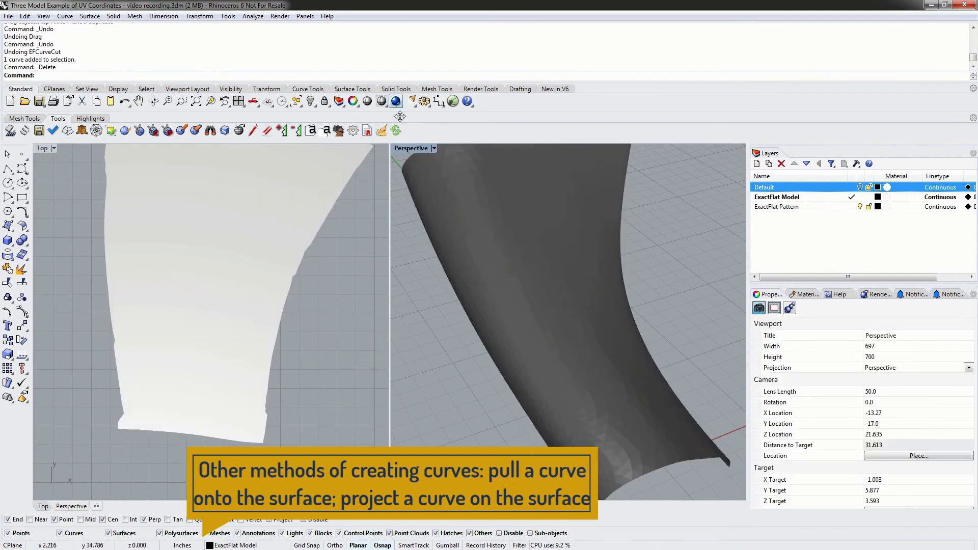